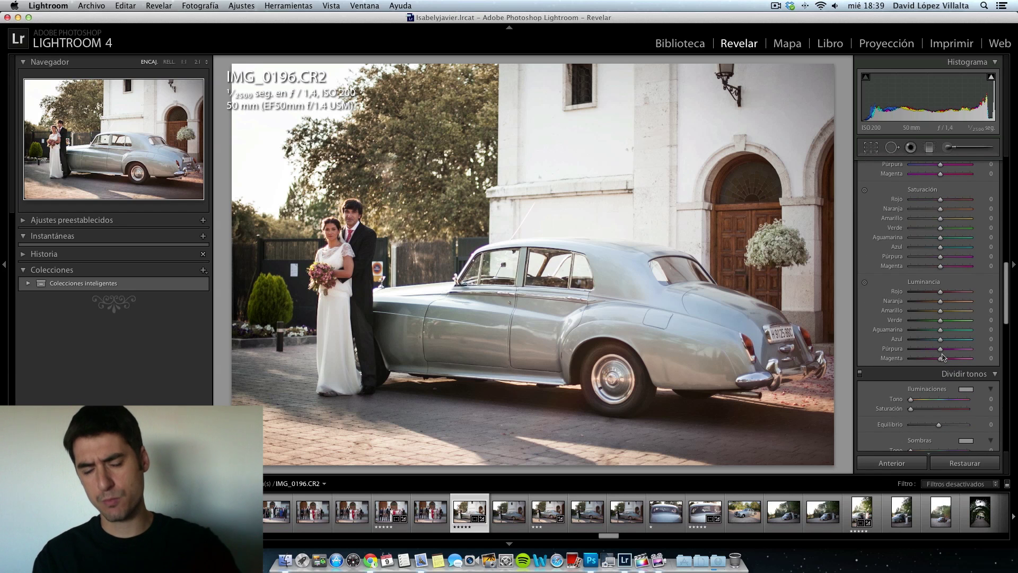
Step: Inspect the couple and the background fence up close, and centre the Detail preview on the bride's bouquet
{"action": "scroll", "coordinate": [944, 358], "scroll_direction": "down", "scroll_amount": 5}
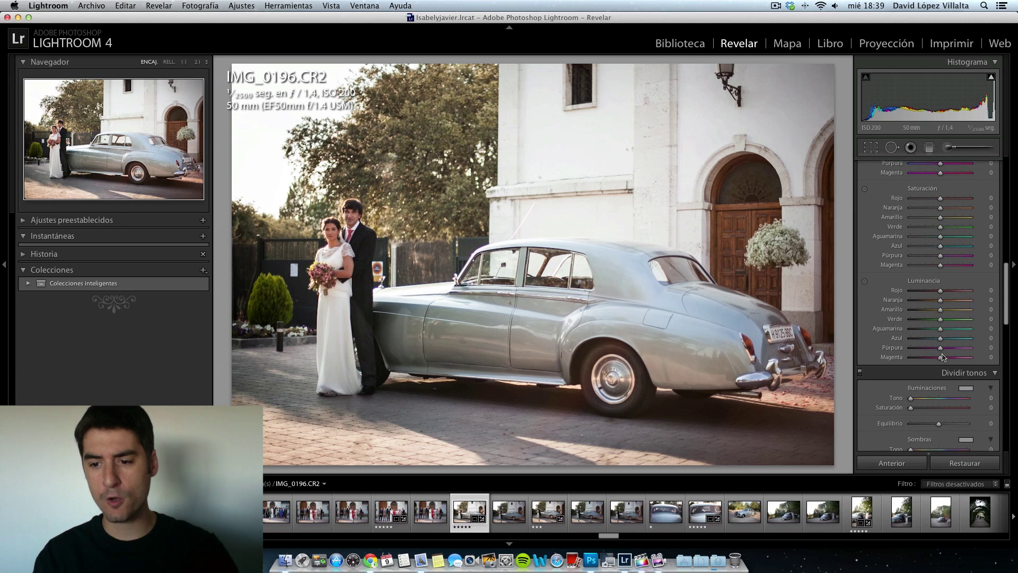
{"action": "scroll", "coordinate": [943, 359], "scroll_direction": "down", "scroll_amount": 15}
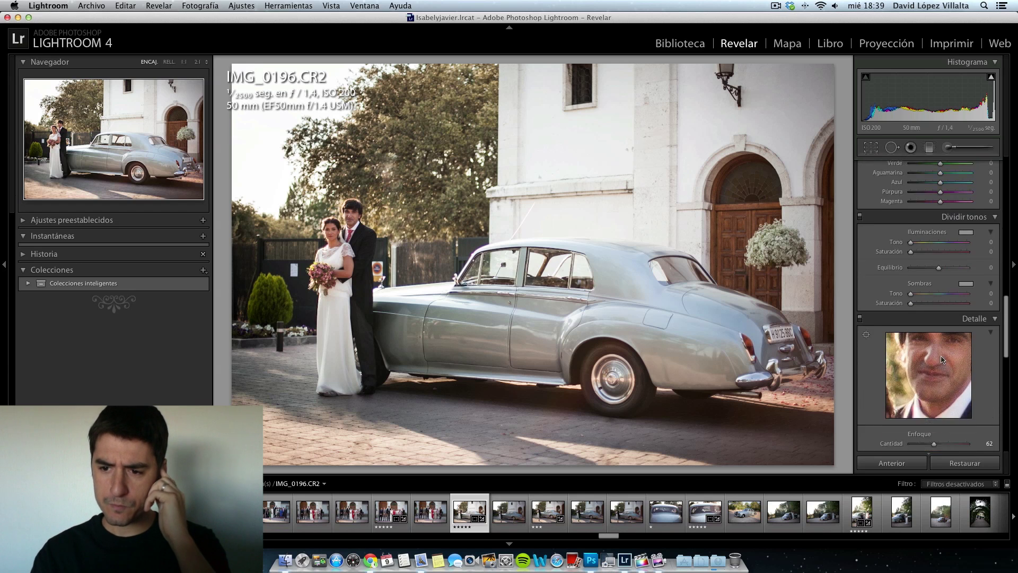
{"action": "scroll", "coordinate": [952, 355], "scroll_direction": "up", "scroll_amount": 2}
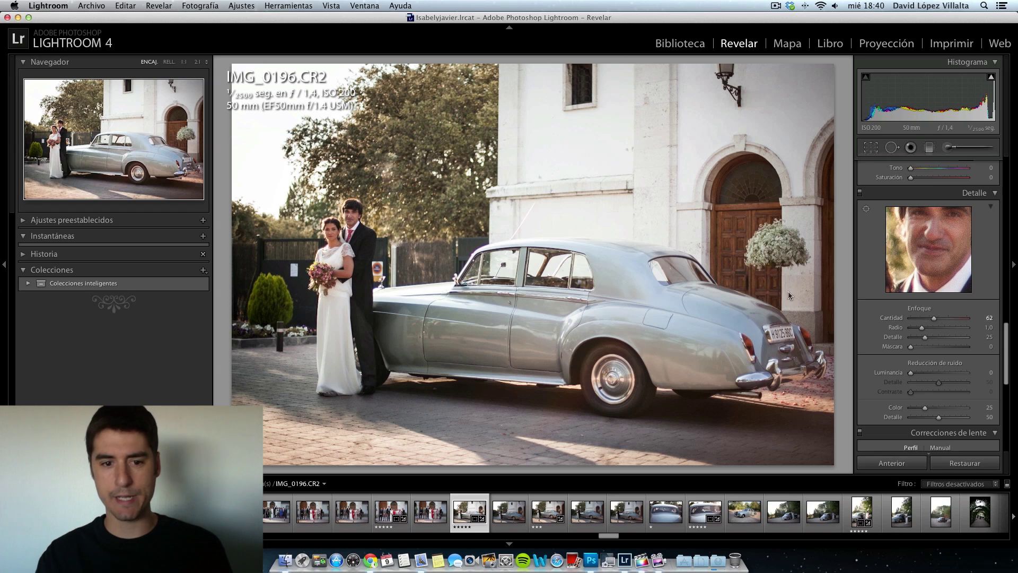
{"action": "left_click", "coordinate": [358, 220]}
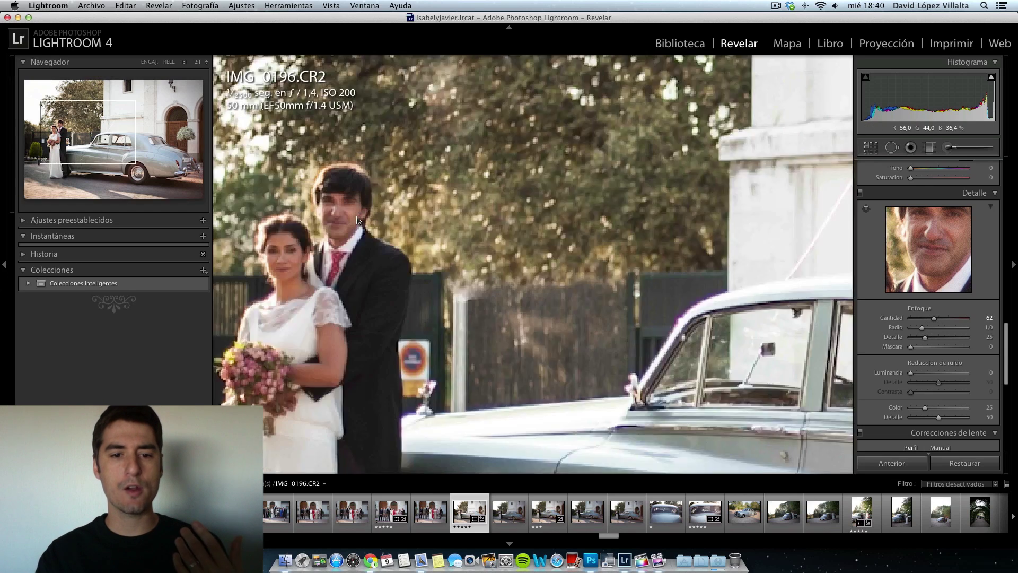
{"action": "left_click_drag", "start_coordinate": [534, 272], "coordinate": [367, 137]}
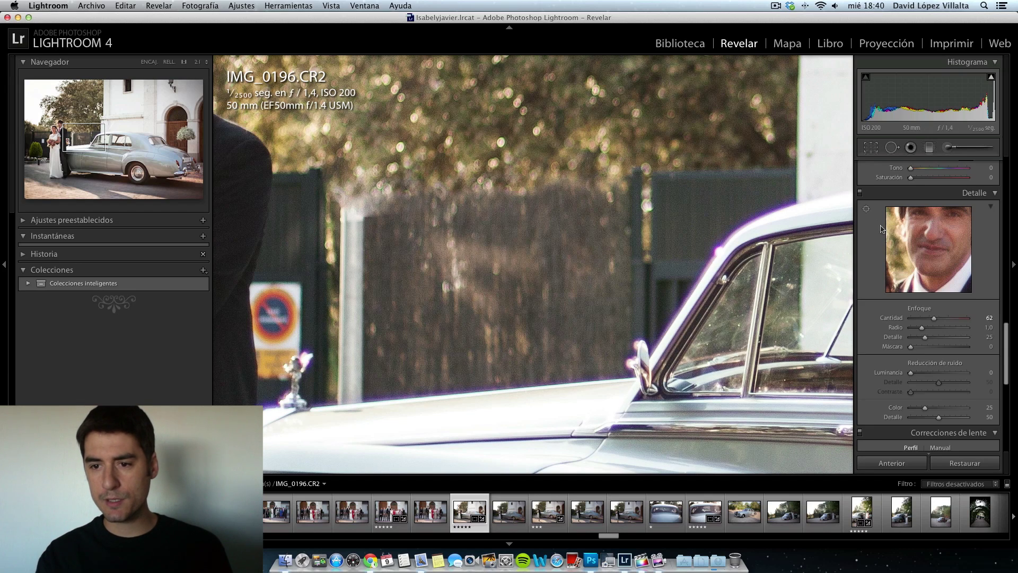
{"action": "left_click", "coordinate": [673, 239]}
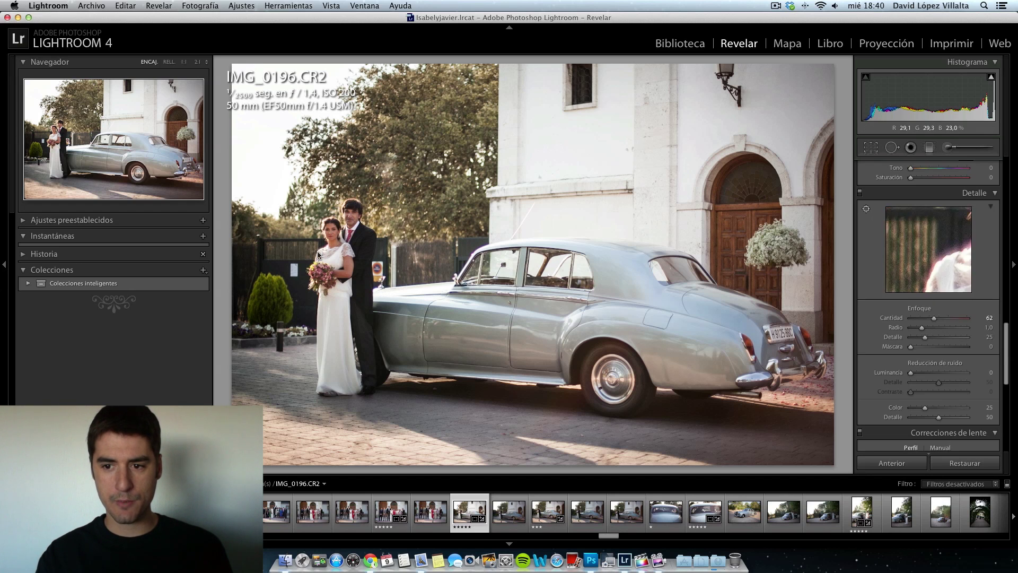
{"action": "left_click", "coordinate": [327, 274]}
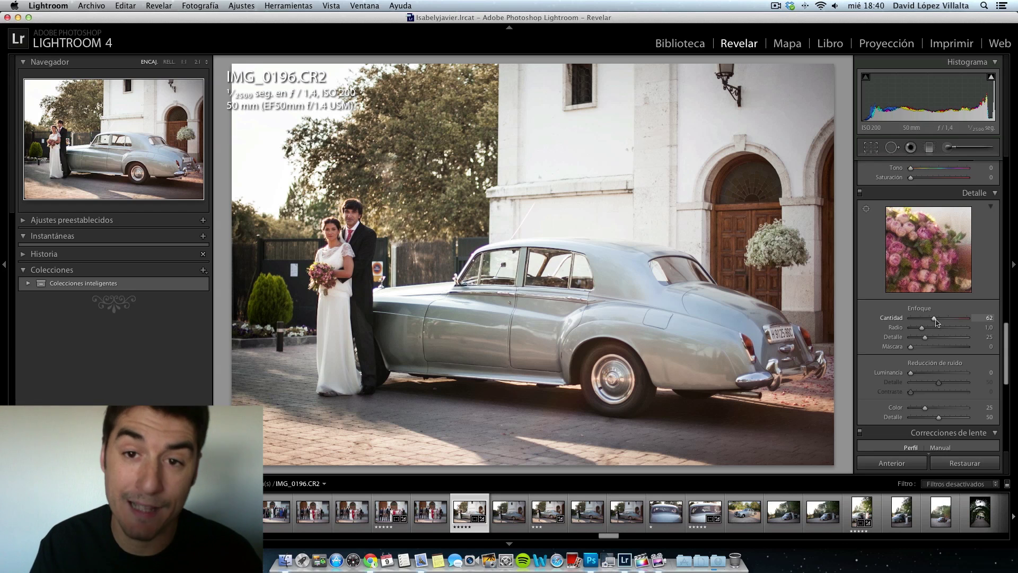
Step: Compare sharpening amounts of 138 and 14 on the couple, and settle on a Cantidad of 60
{"action": "left_click_drag", "start_coordinate": [936, 321], "coordinate": [962, 323]}
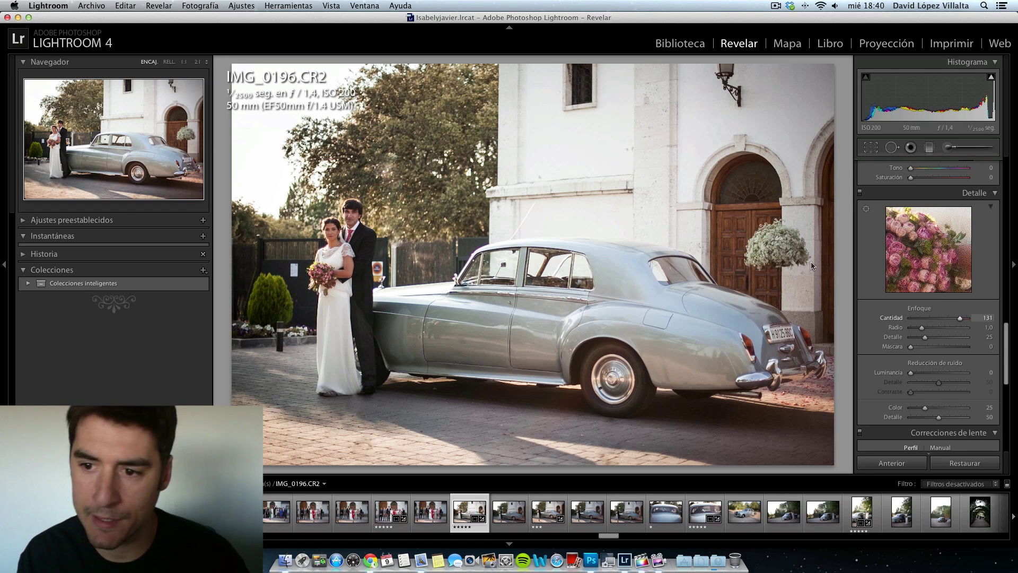
{"action": "left_click", "coordinate": [344, 239]}
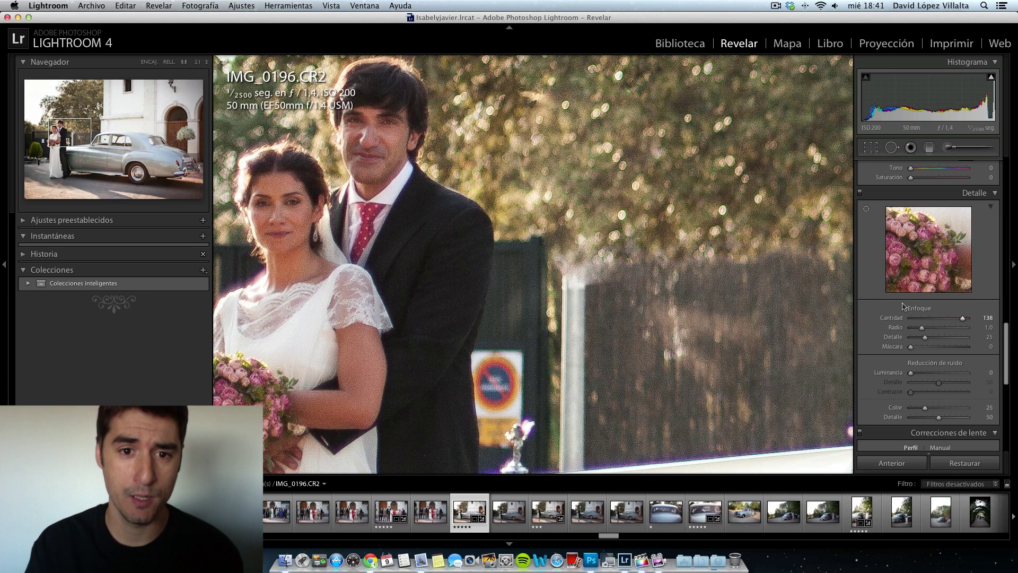
{"action": "left_click_drag", "start_coordinate": [963, 319], "coordinate": [916, 322]}
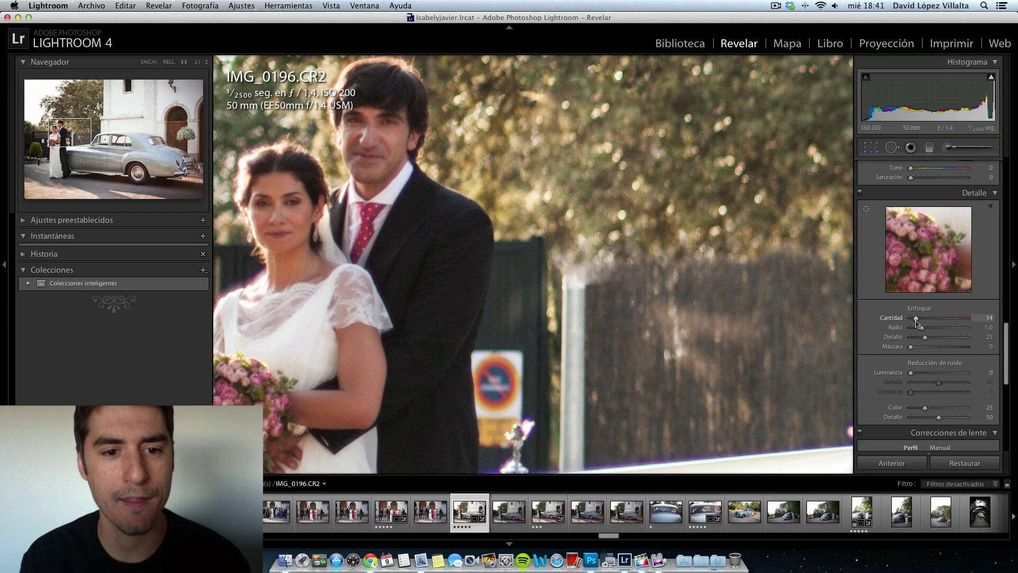
{"action": "left_click_drag", "start_coordinate": [917, 322], "coordinate": [934, 324]}
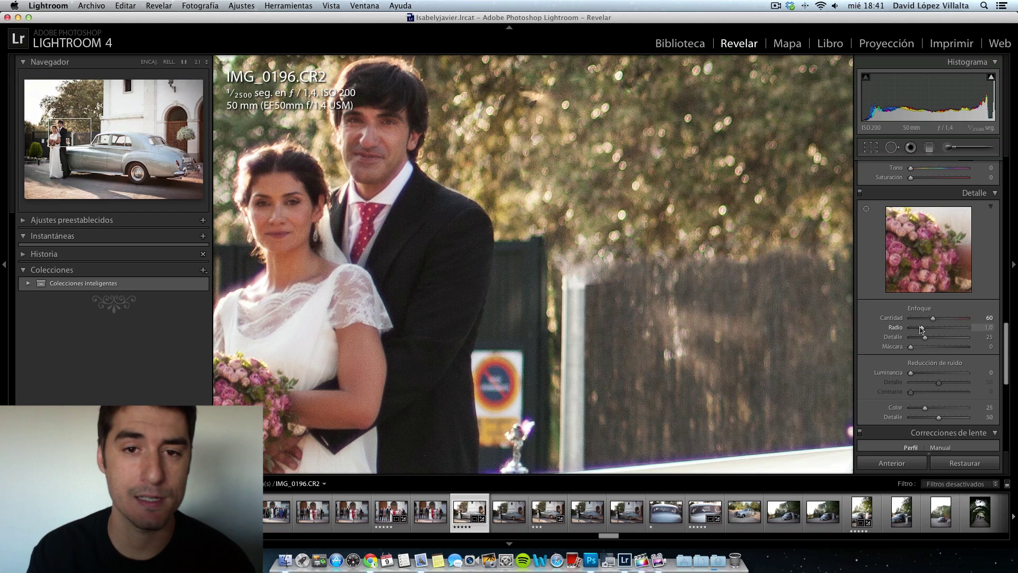
Step: Compare sharpening radii of 3.0, 2.8 and 0.5 on the couple, and settle on a Radio of 1.6
{"action": "left_click_drag", "start_coordinate": [923, 329], "coordinate": [968, 333]}
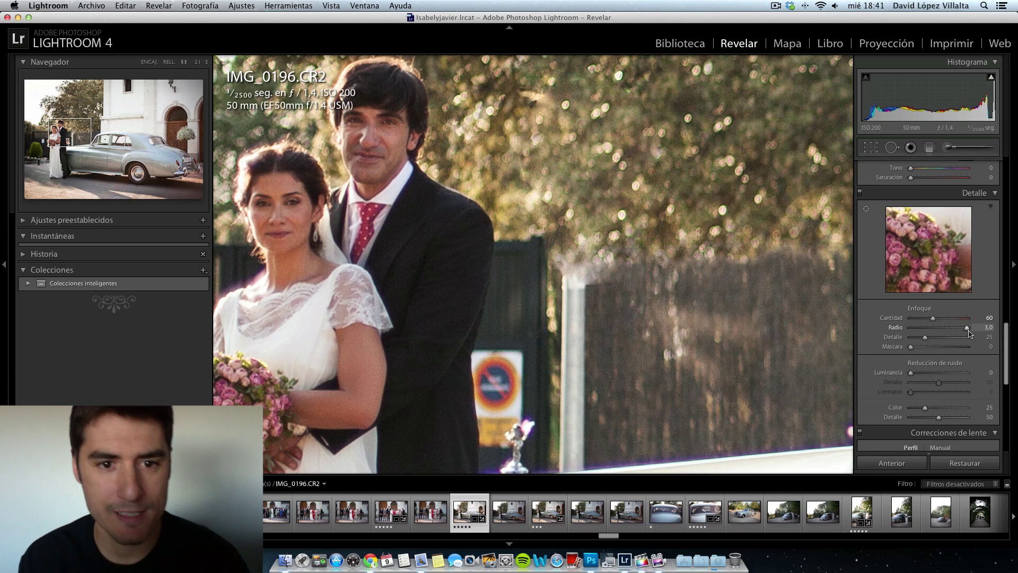
{"action": "left_click_drag", "start_coordinate": [975, 333], "coordinate": [958, 334]}
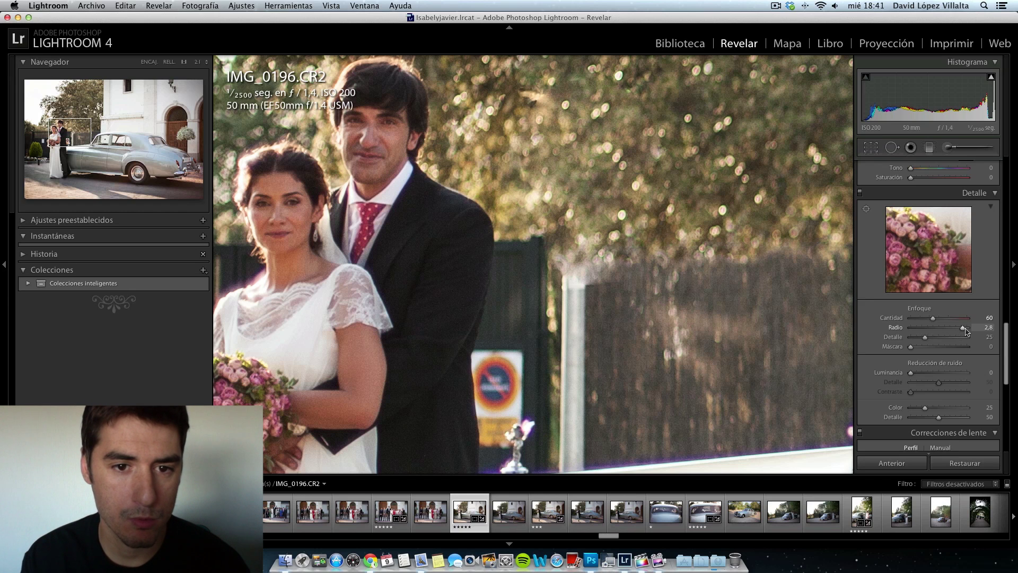
{"action": "mouse_move", "coordinate": [964, 330]}
{"action": "left_mouse_down"}
{"action": "mouse_move", "coordinate": [916, 330]}
{"action": "mouse_move", "coordinate": [971, 333]}
{"action": "left_mouse_up"}
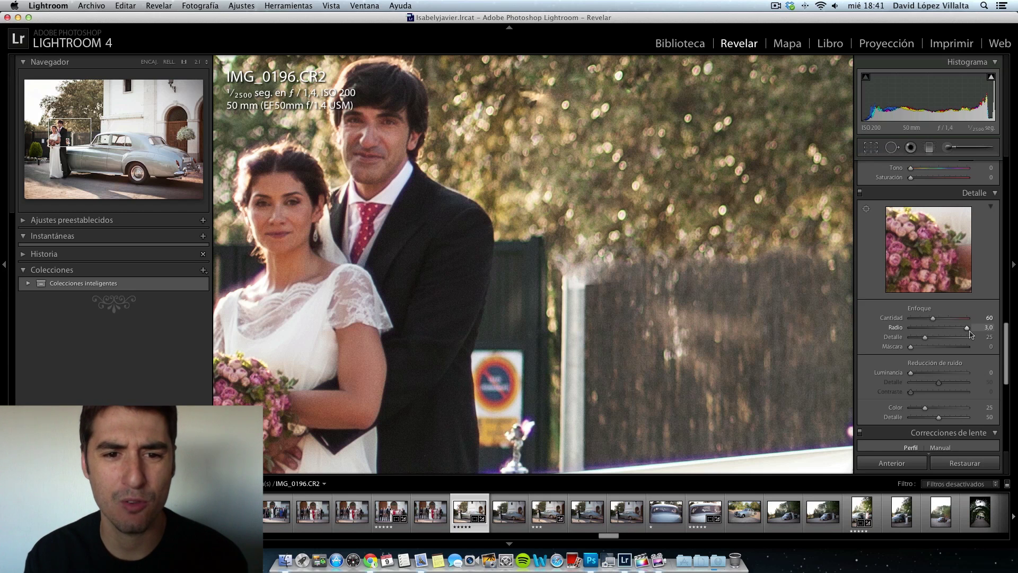
{"action": "left_click_drag", "start_coordinate": [970, 333], "coordinate": [905, 333]}
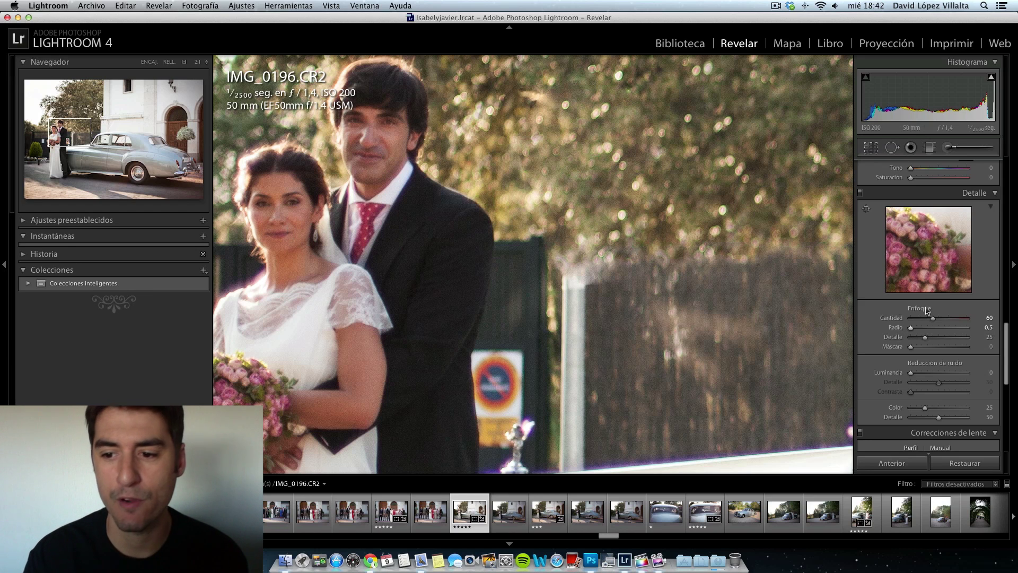
{"action": "left_click_drag", "start_coordinate": [911, 329], "coordinate": [934, 332]}
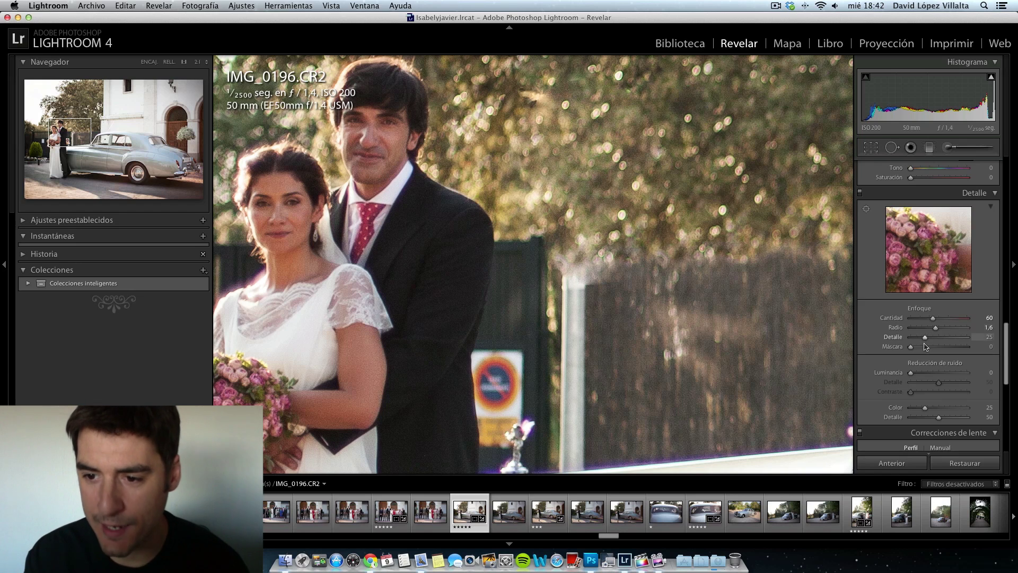
Step: Set the sharpening Detalle to 35 and the Máscara to 31
{"action": "mouse_move", "coordinate": [925, 338]}
{"action": "left_mouse_down"}
{"action": "mouse_move", "coordinate": [973, 345]}
{"action": "mouse_move", "coordinate": [932, 343]}
{"action": "left_mouse_up"}
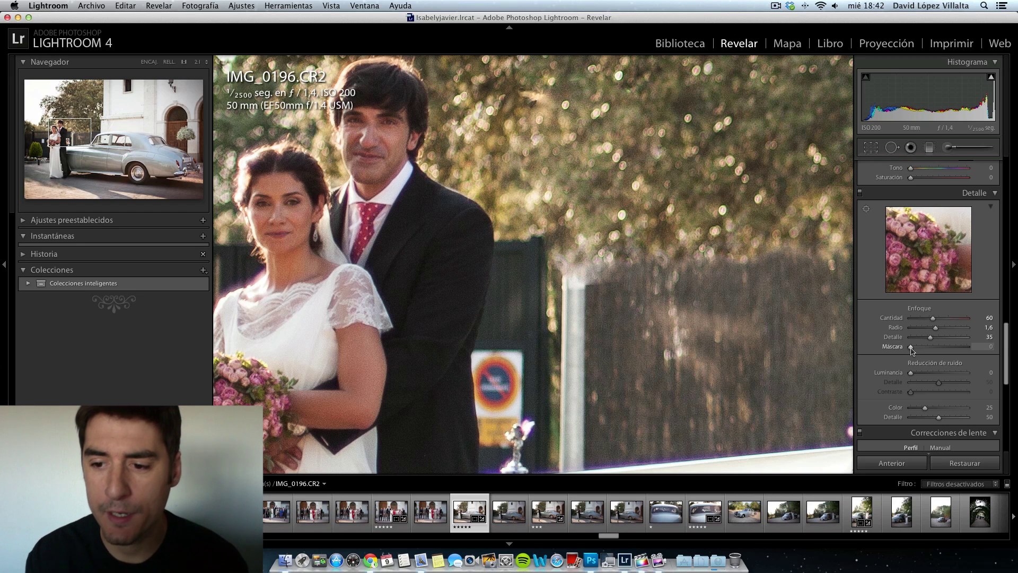
{"action": "left_click_drag", "start_coordinate": [912, 349], "coordinate": [939, 351]}
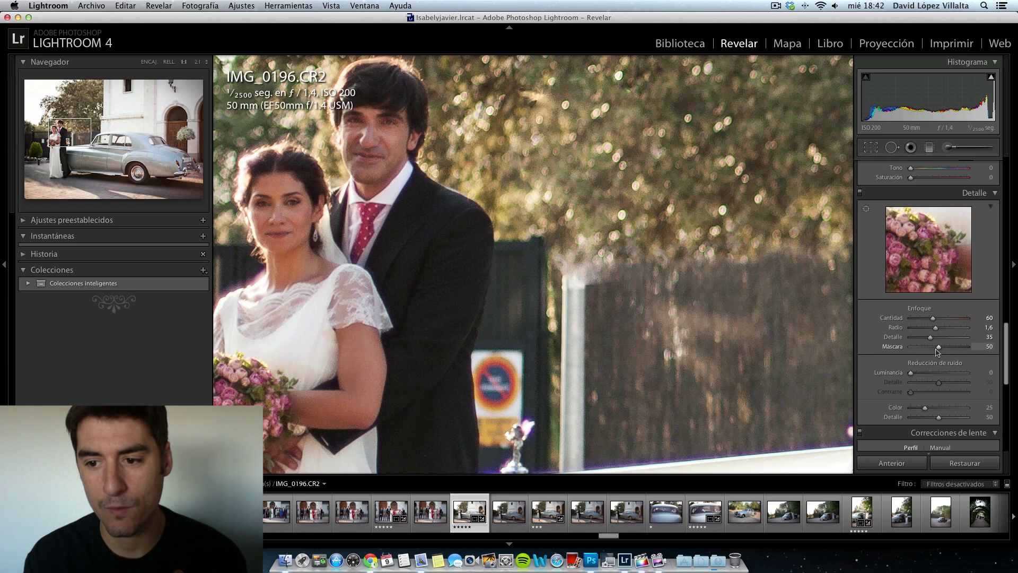
{"action": "left_click_drag", "start_coordinate": [940, 350], "coordinate": [928, 350]}
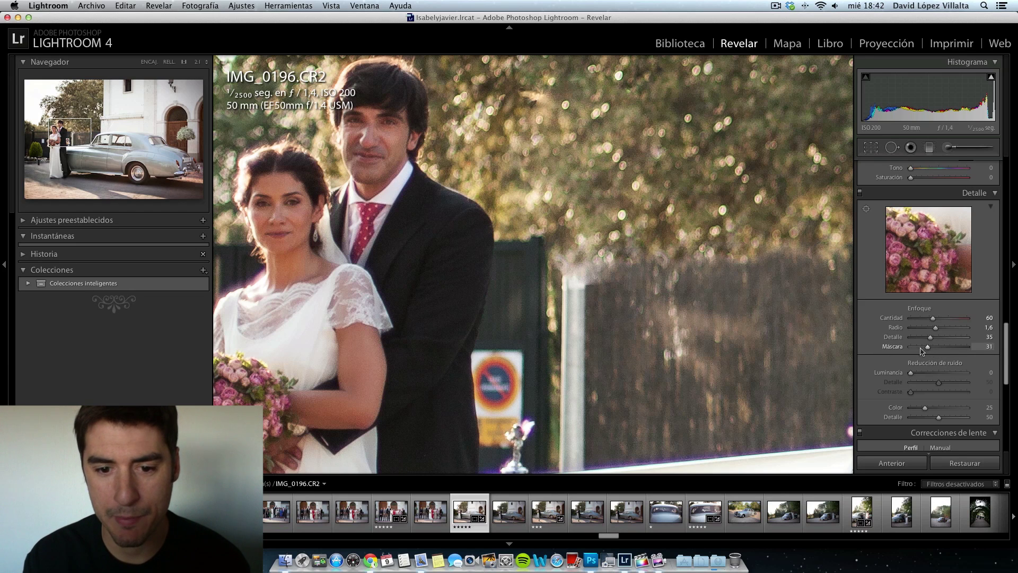
Step: Fine-tune the sharpening Cantidad to 67 on the couple's faces and check the sharpness of the car up close
{"action": "left_click", "coordinate": [472, 310]}
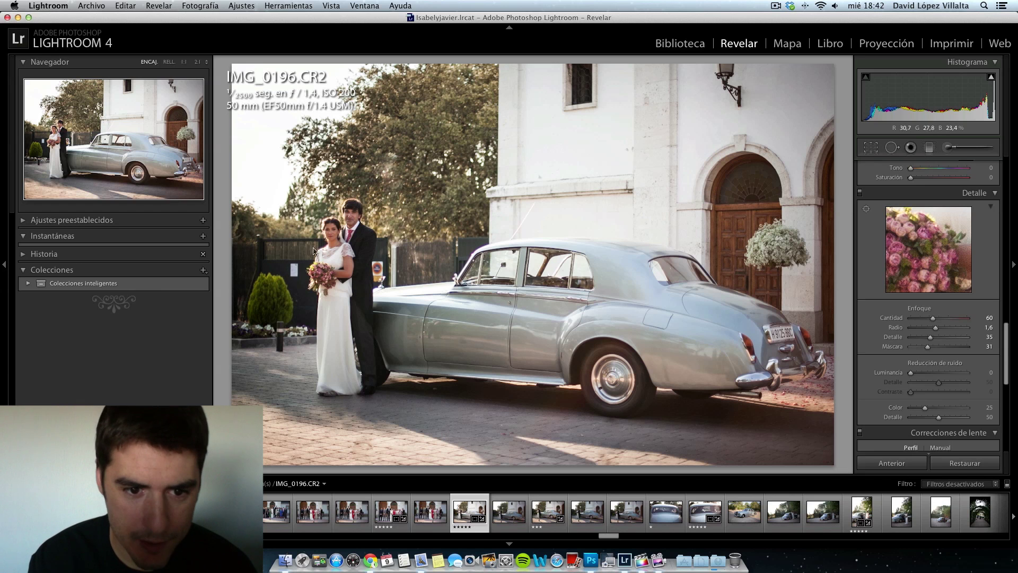
{"action": "left_click", "coordinate": [342, 217]}
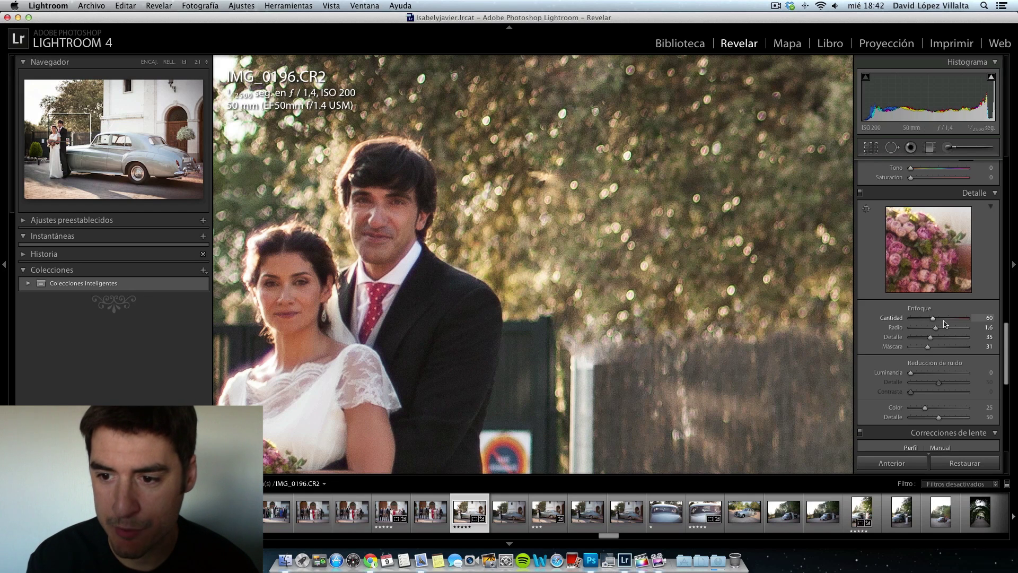
{"action": "mouse_move", "coordinate": [933, 319]}
{"action": "left_mouse_down"}
{"action": "mouse_move", "coordinate": [888, 321]}
{"action": "mouse_move", "coordinate": [937, 322]}
{"action": "left_mouse_up"}
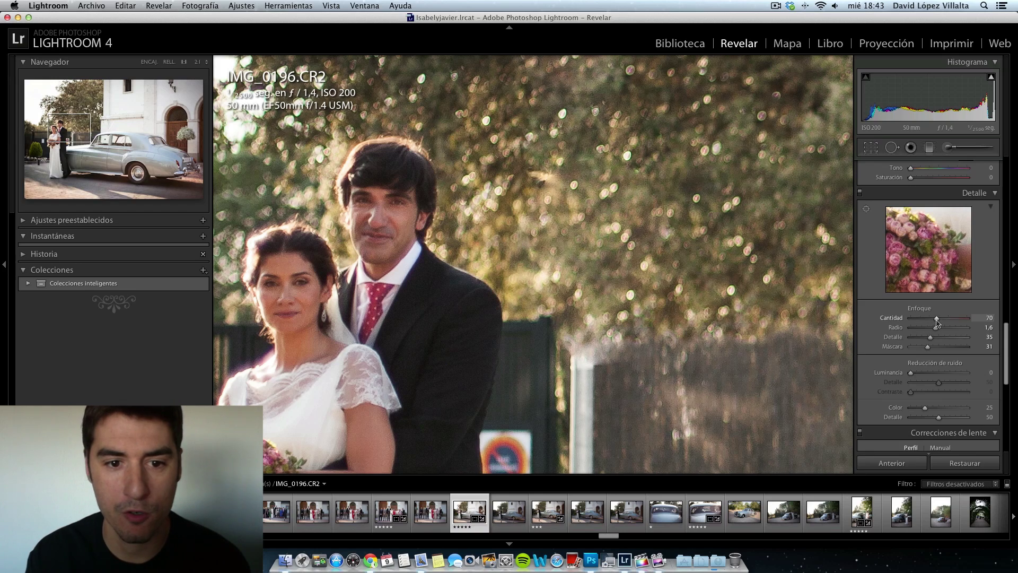
{"action": "left_click", "coordinate": [490, 252]}
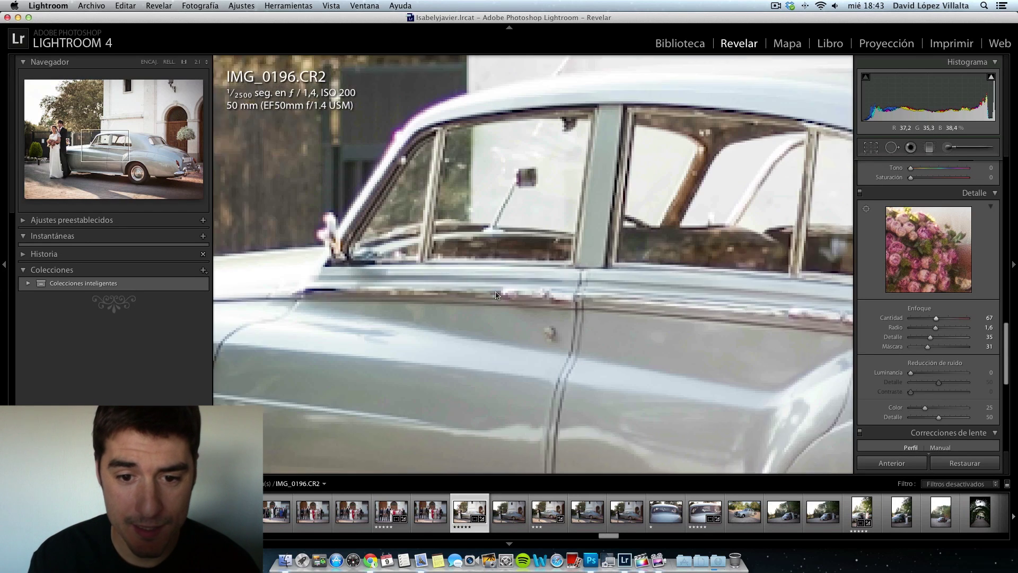
{"action": "left_click", "coordinate": [498, 295]}
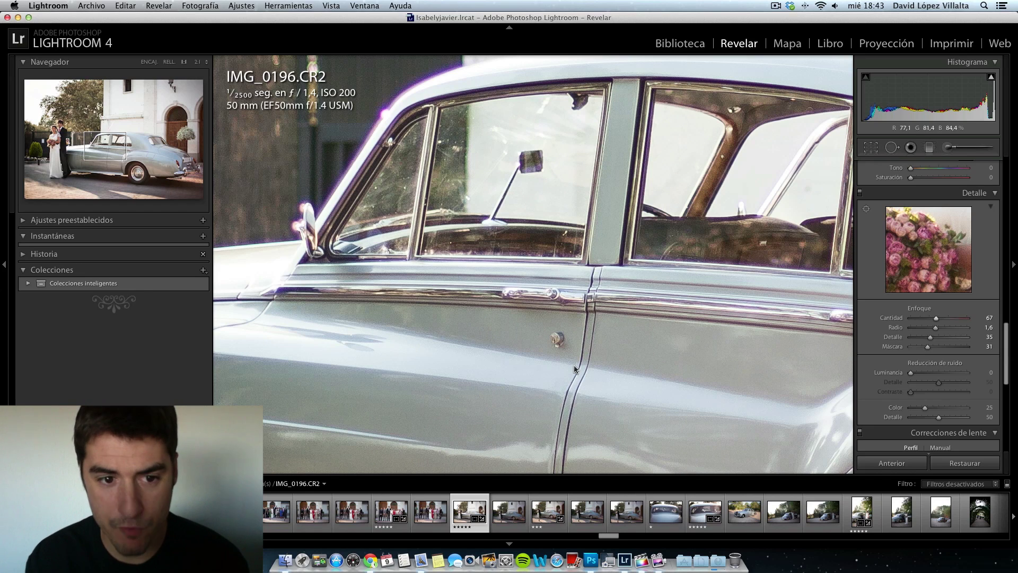
{"action": "left_click", "coordinate": [558, 327]}
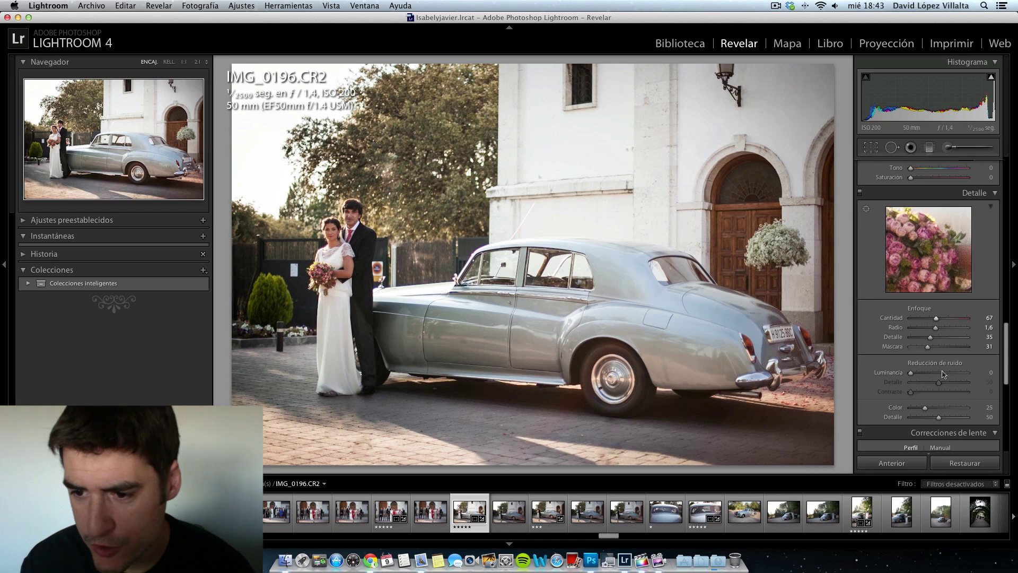
Step: Browse the wedding shoot for a noisy photo and open the black-and-white IMG_0494.CR2 of the man with glasses
{"action": "scroll", "coordinate": [965, 370], "scroll_direction": "down", "scroll_amount": 1}
{"action": "scroll", "coordinate": [965, 370], "scroll_direction": "down", "scroll_amount": 3}
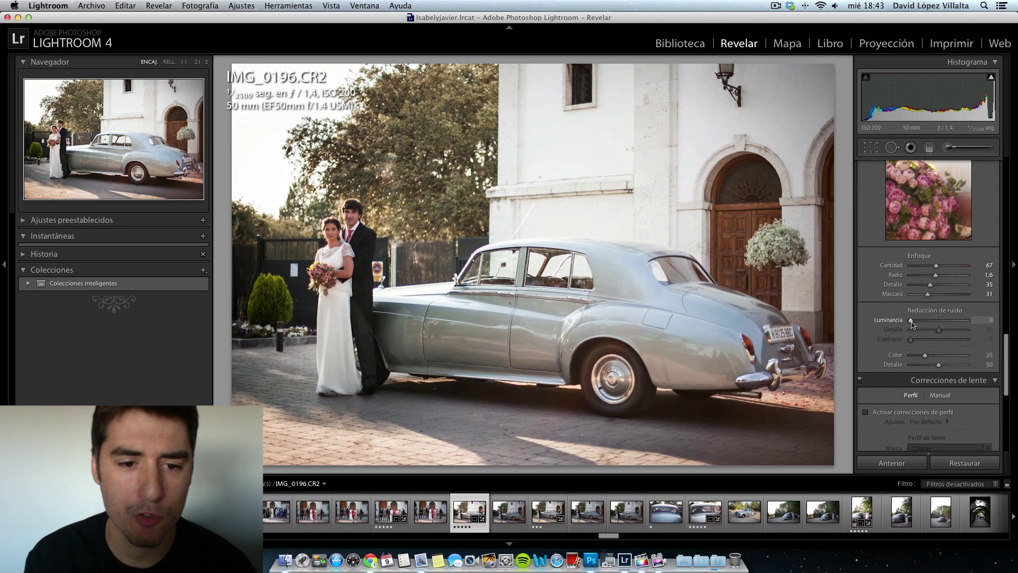
{"action": "scroll", "coordinate": [857, 517], "scroll_direction": "down", "scroll_amount": 10}
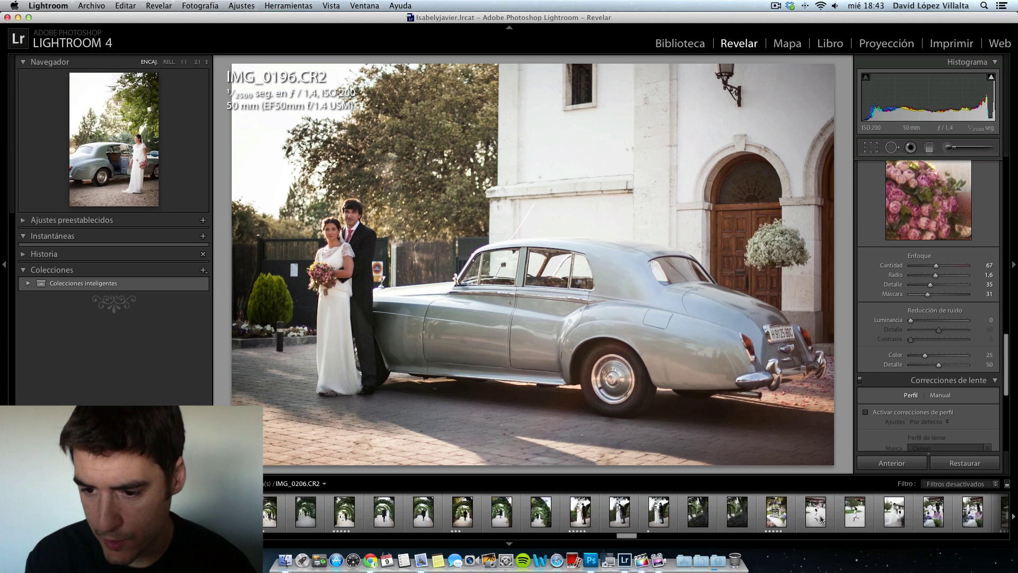
{"action": "scroll", "coordinate": [821, 519], "scroll_direction": "down", "scroll_amount": 10}
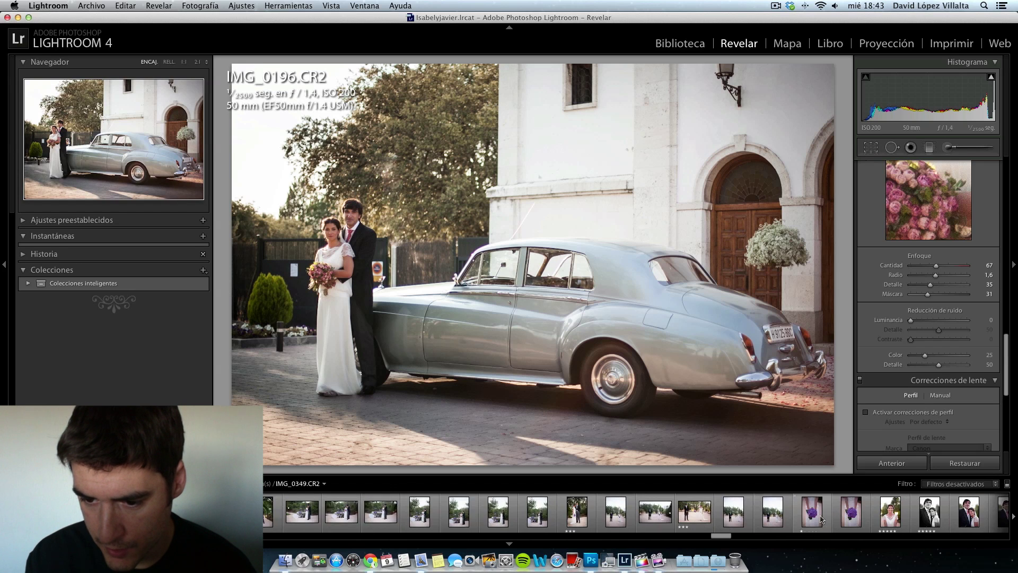
{"action": "scroll", "coordinate": [821, 518], "scroll_direction": "down", "scroll_amount": 10}
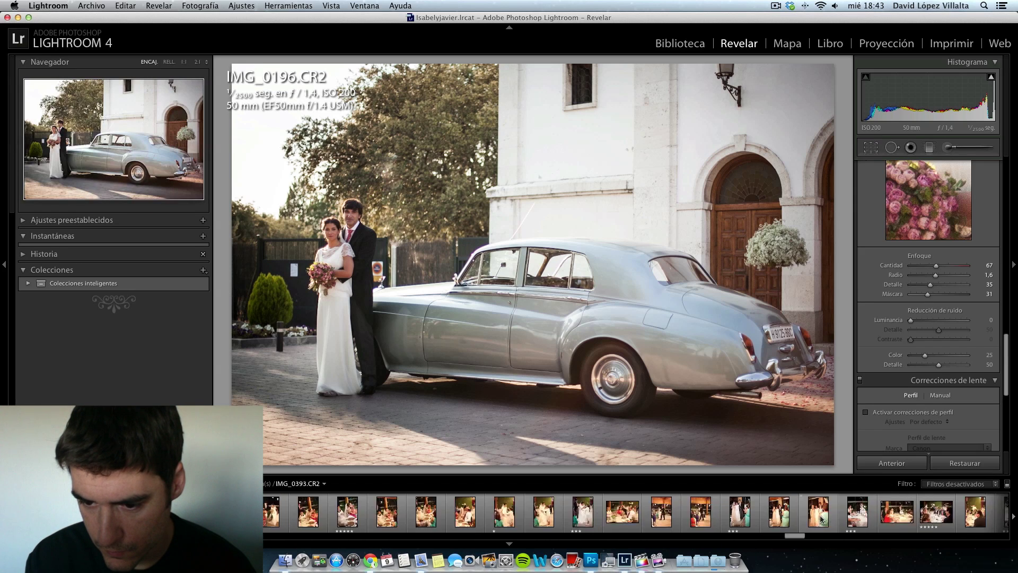
{"action": "scroll", "coordinate": [821, 518], "scroll_direction": "down", "scroll_amount": 1}
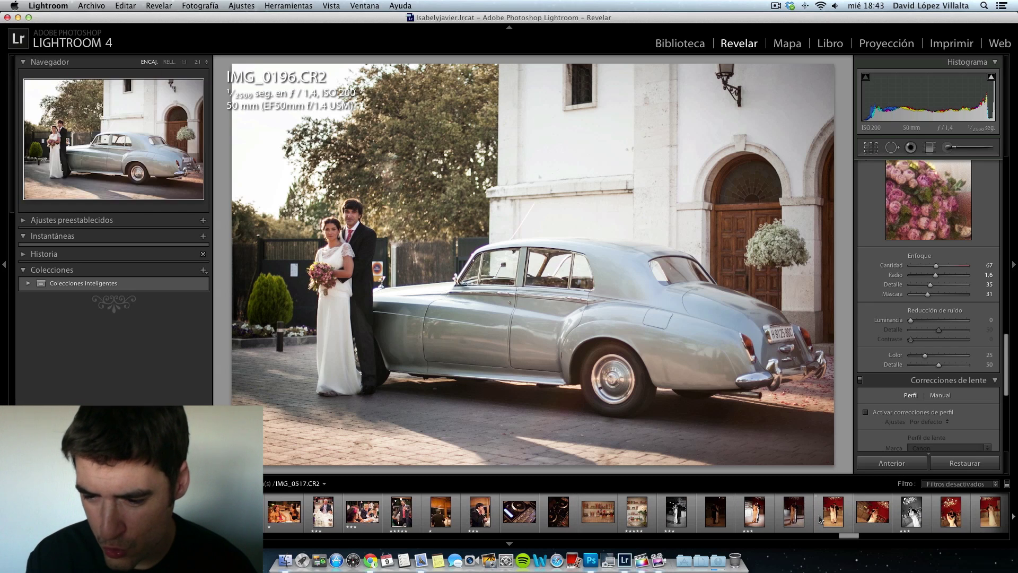
{"action": "scroll", "coordinate": [821, 519], "scroll_direction": "down", "scroll_amount": 5}
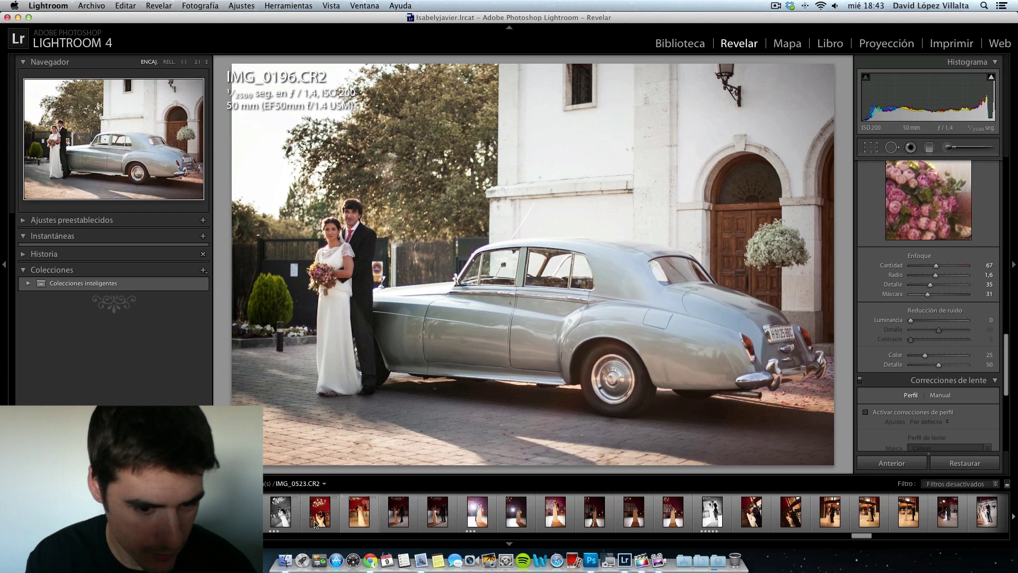
{"action": "scroll", "coordinate": [392, 515], "scroll_direction": "up", "scroll_amount": 3}
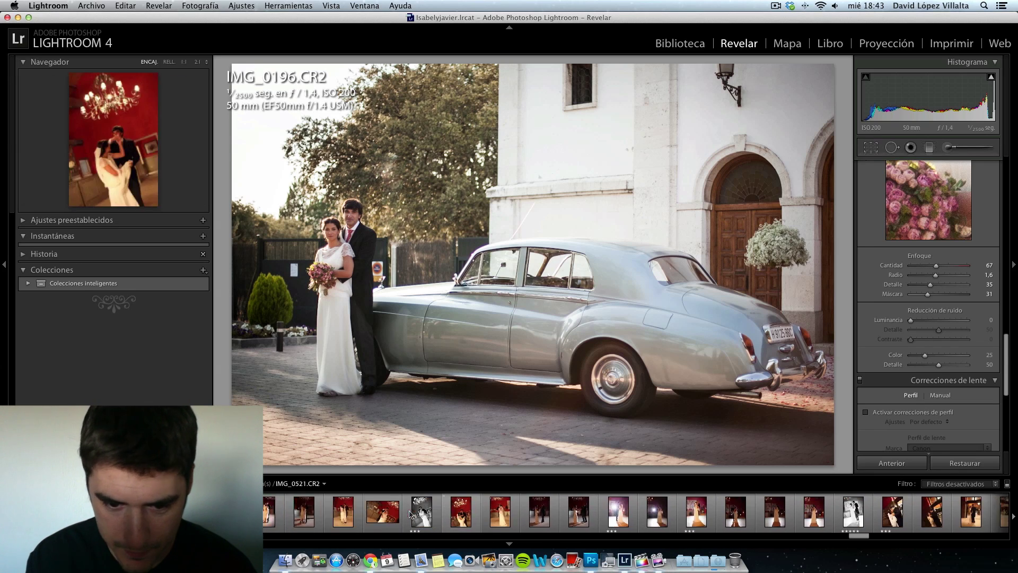
{"action": "scroll", "coordinate": [410, 514], "scroll_direction": "up", "scroll_amount": 9}
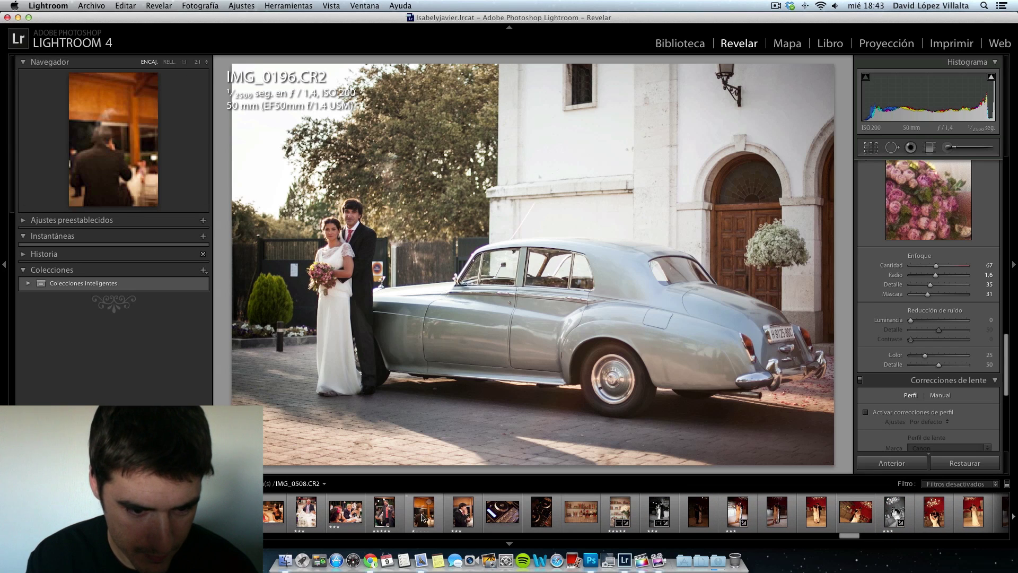
{"action": "scroll", "coordinate": [422, 515], "scroll_direction": "up", "scroll_amount": 2}
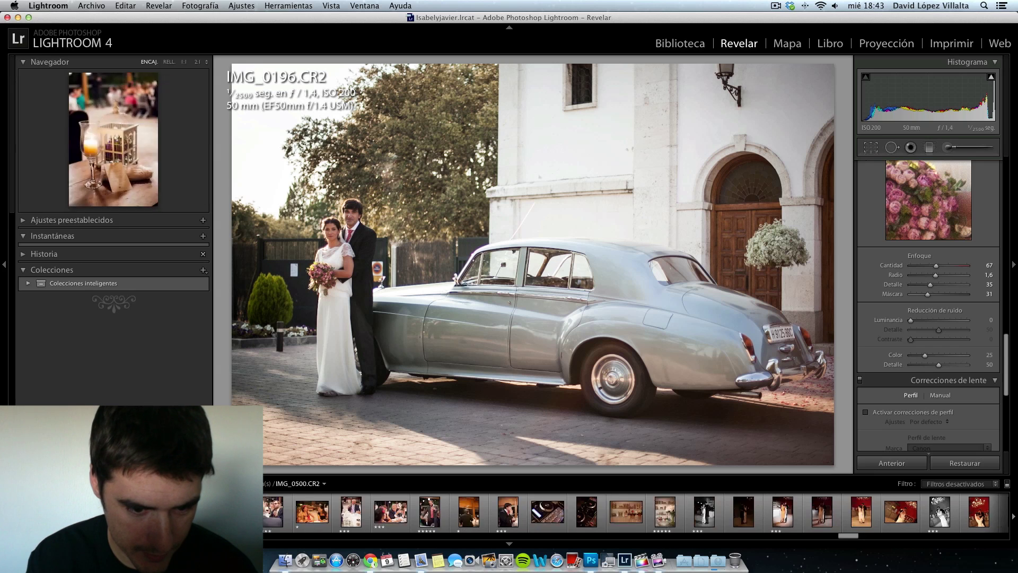
{"action": "scroll", "coordinate": [324, 517], "scroll_direction": "up", "scroll_amount": 1}
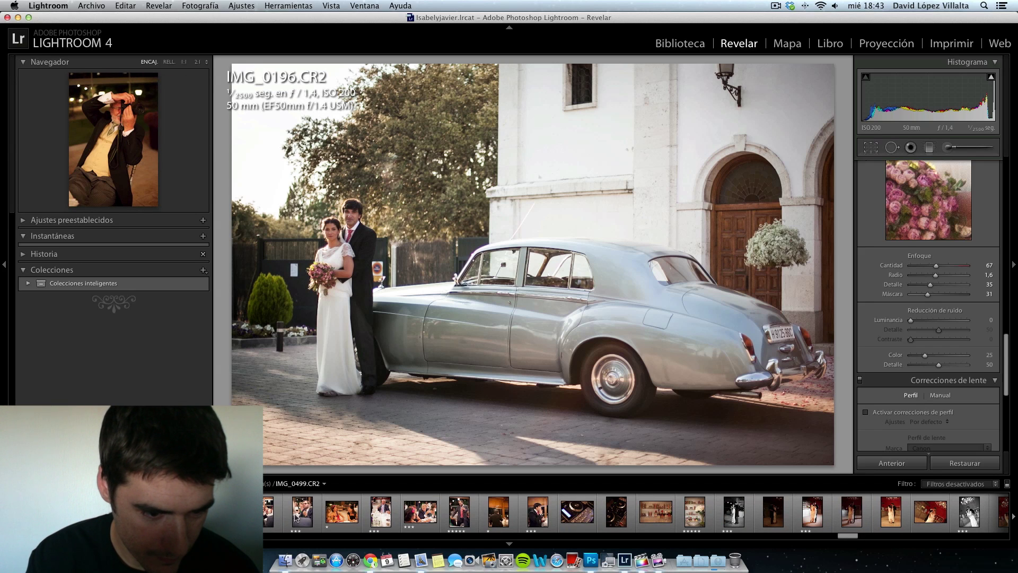
{"action": "scroll", "coordinate": [296, 517], "scroll_direction": "up", "scroll_amount": 3}
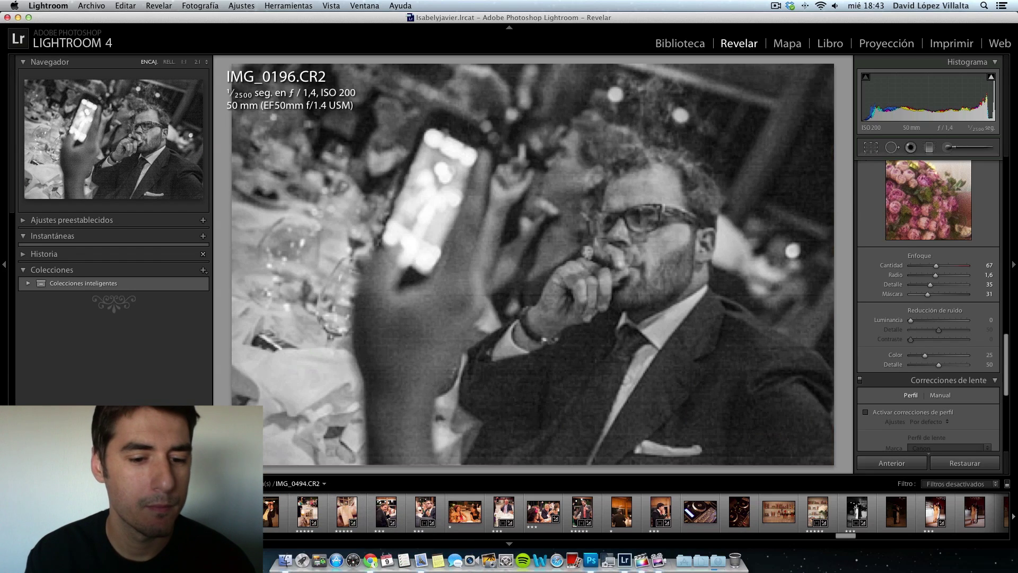
Step: Compare noise-reduction Luminancia values of 95, 75 and 41 on the photo, and settle on 49
{"action": "scroll", "coordinate": [923, 334], "scroll_direction": "down", "scroll_amount": 4}
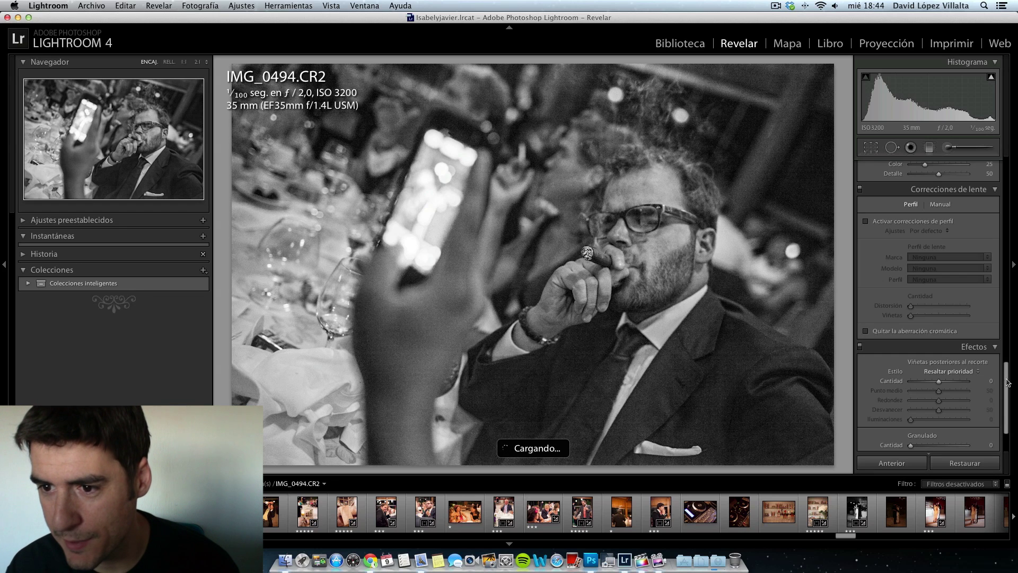
{"action": "left_click_drag", "start_coordinate": [1007, 384], "coordinate": [1007, 382]}
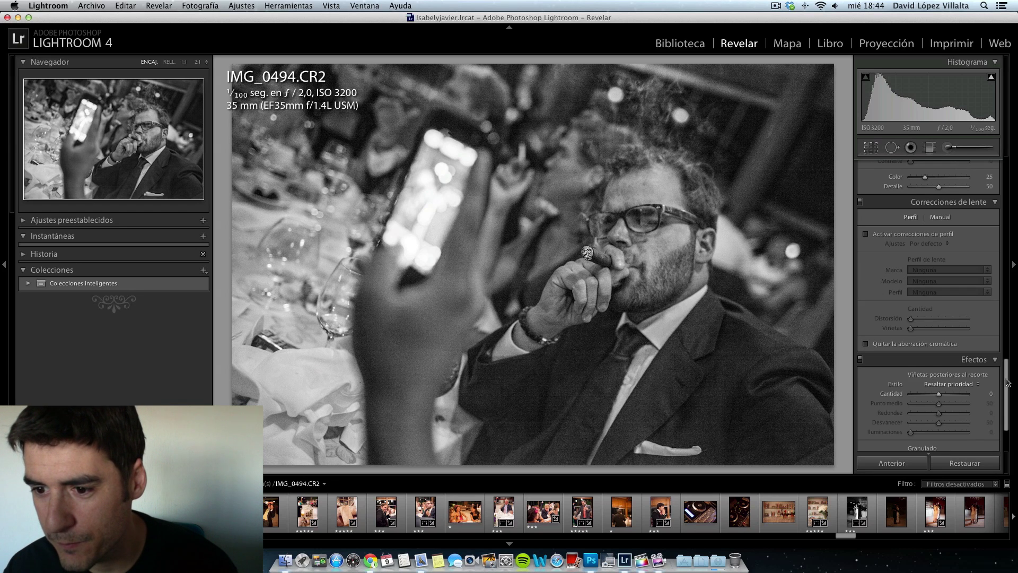
{"action": "scroll", "coordinate": [918, 300], "scroll_direction": "up", "scroll_amount": 10}
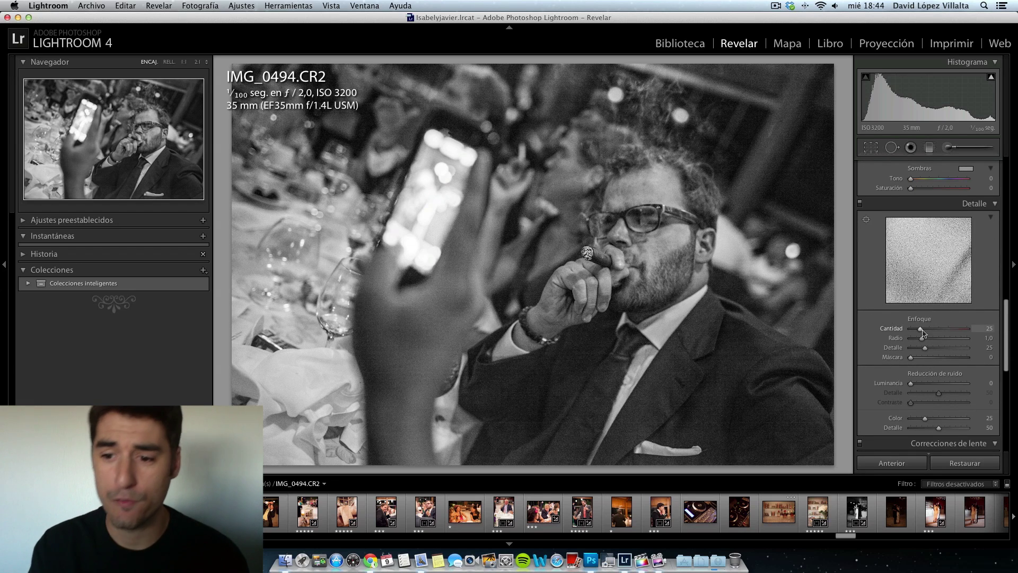
{"action": "scroll", "coordinate": [947, 371], "scroll_direction": "down", "scroll_amount": 2}
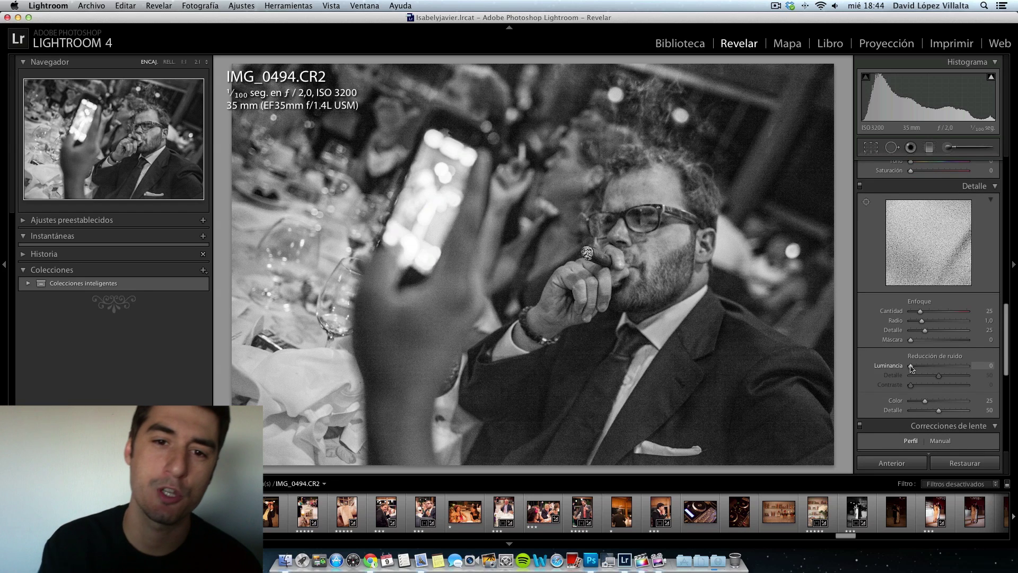
{"action": "left_click_drag", "start_coordinate": [911, 366], "coordinate": [965, 372]}
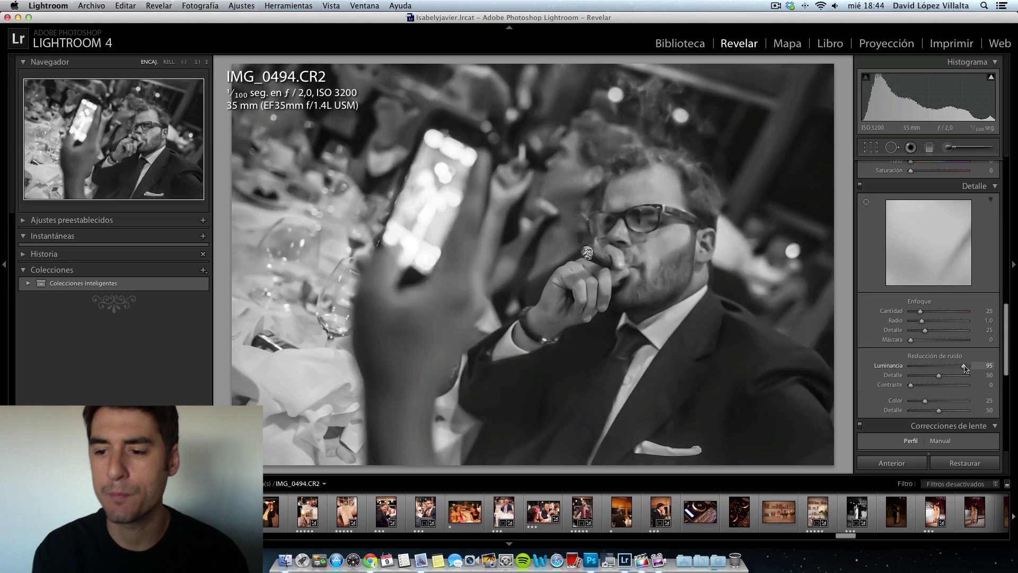
{"action": "left_click_drag", "start_coordinate": [965, 367], "coordinate": [953, 367]}
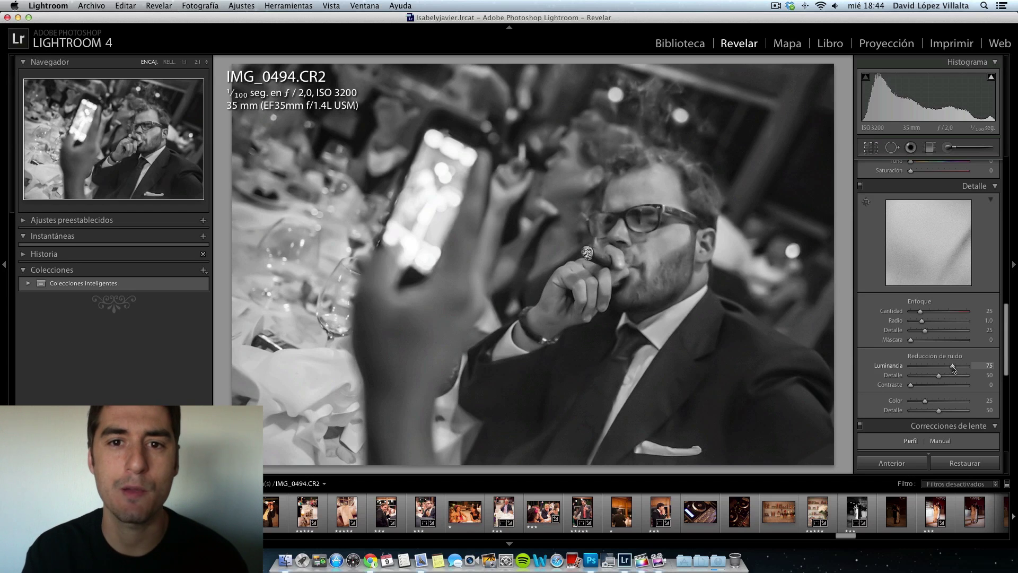
{"action": "left_click_drag", "start_coordinate": [953, 367], "coordinate": [937, 369]}
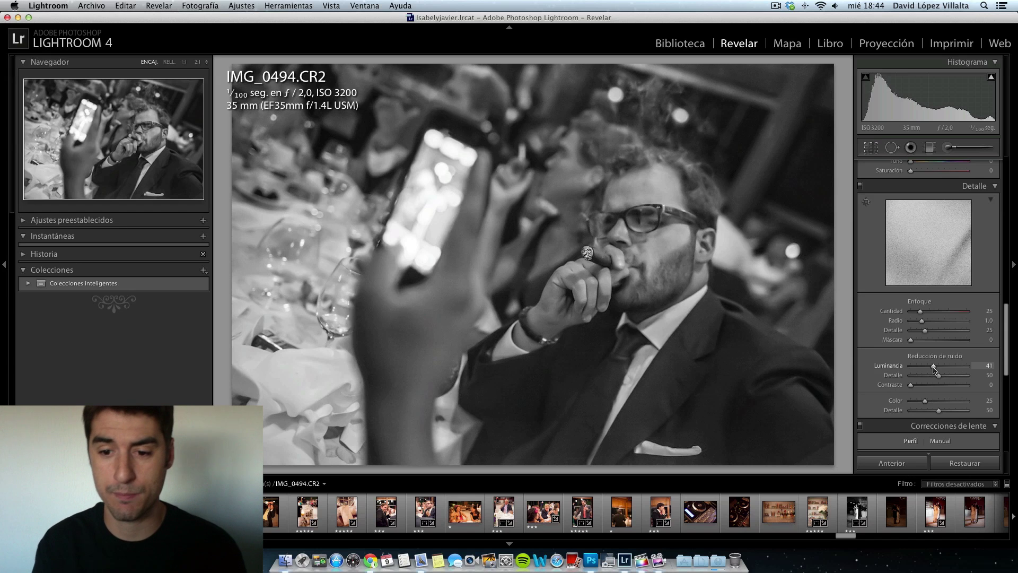
{"action": "left_click_drag", "start_coordinate": [934, 368], "coordinate": [938, 368]}
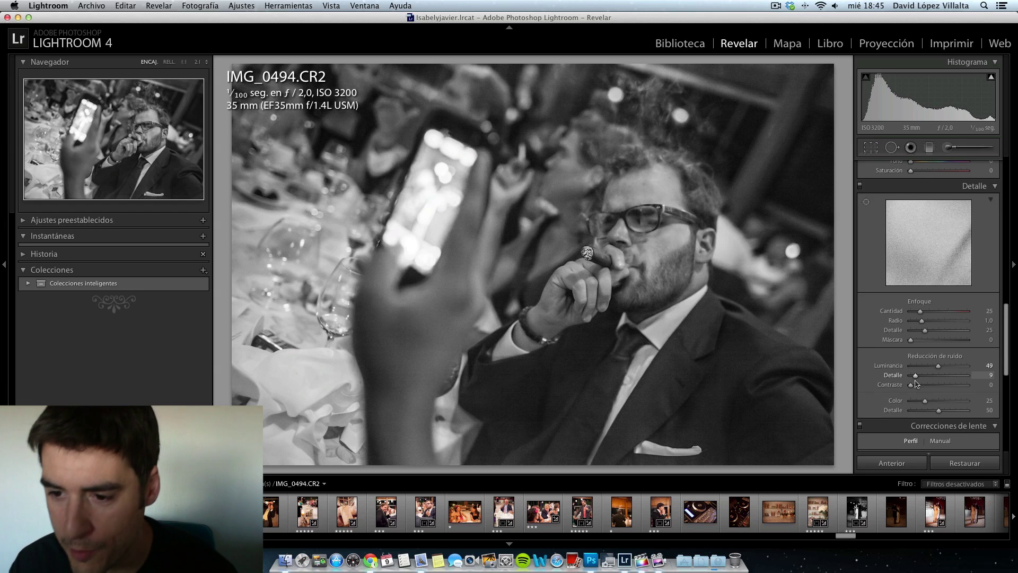
Step: Set the luminance noise-reduction Detalle to 9 and the Contraste to 35, and review the Color noise settings
{"action": "left_click_drag", "start_coordinate": [913, 389], "coordinate": [932, 390]}
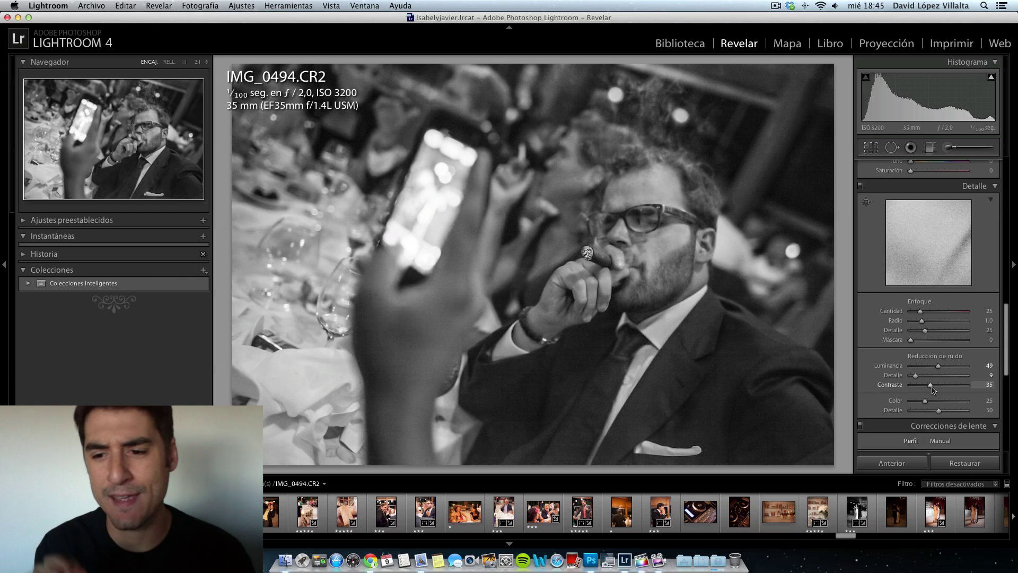
{"action": "scroll", "coordinate": [949, 381], "scroll_direction": "down", "scroll_amount": 2}
{"action": "scroll", "coordinate": [933, 378], "scroll_direction": "down", "scroll_amount": 5}
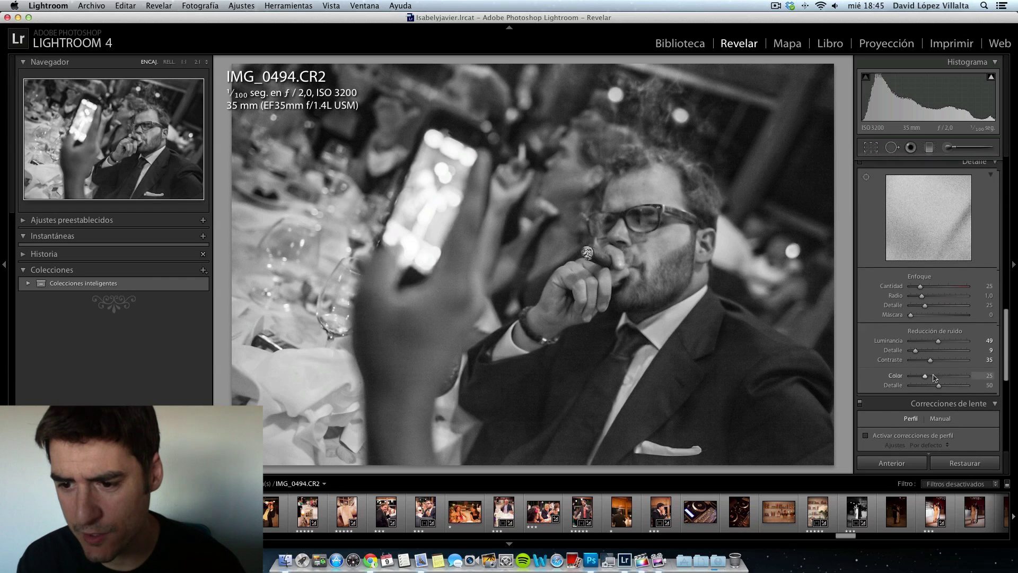
{"action": "scroll", "coordinate": [928, 374], "scroll_direction": "down", "scroll_amount": 3}
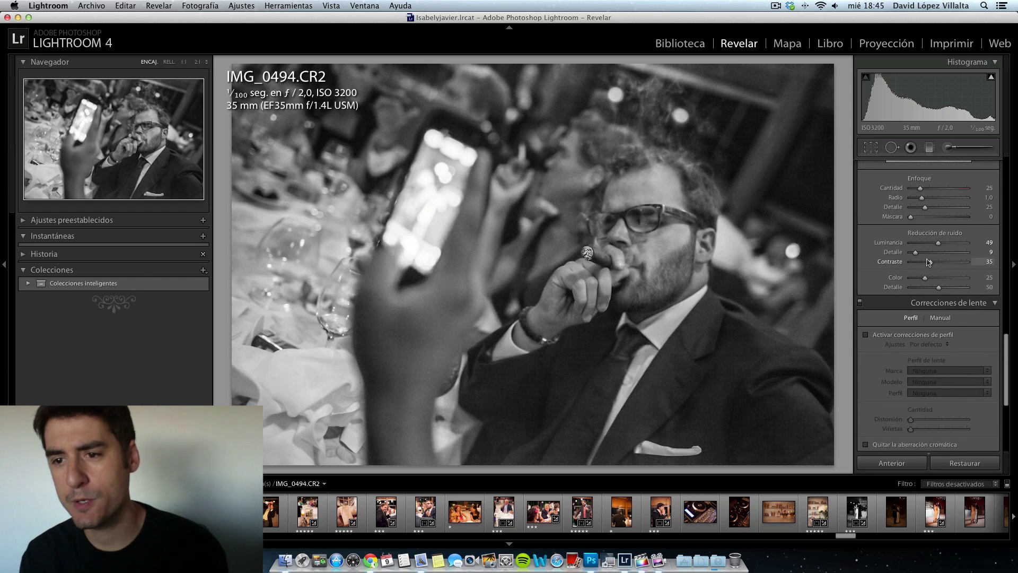
{"action": "scroll", "coordinate": [929, 233], "scroll_direction": "down", "scroll_amount": 2}
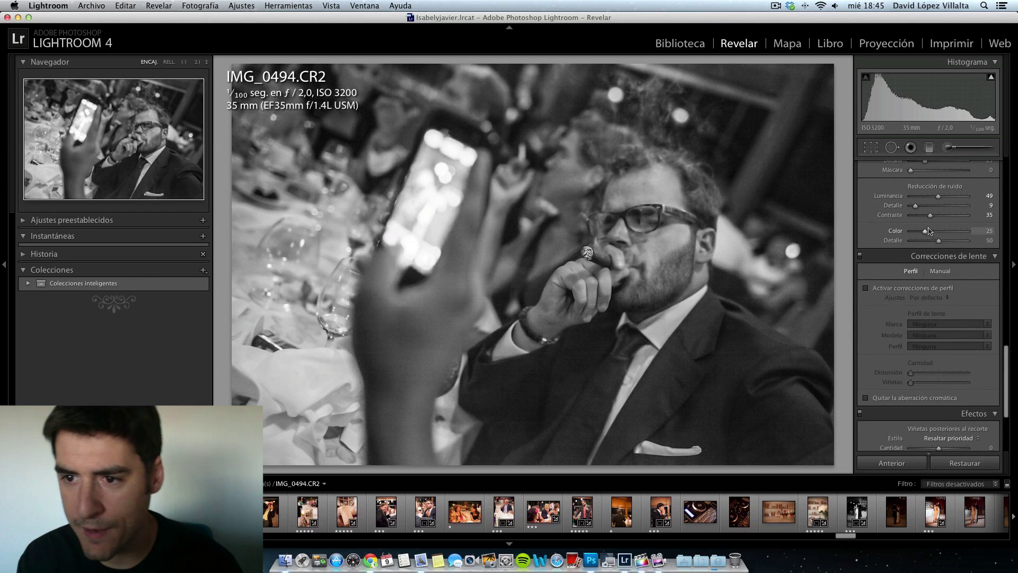
{"action": "scroll", "coordinate": [921, 263], "scroll_direction": "down", "scroll_amount": 1}
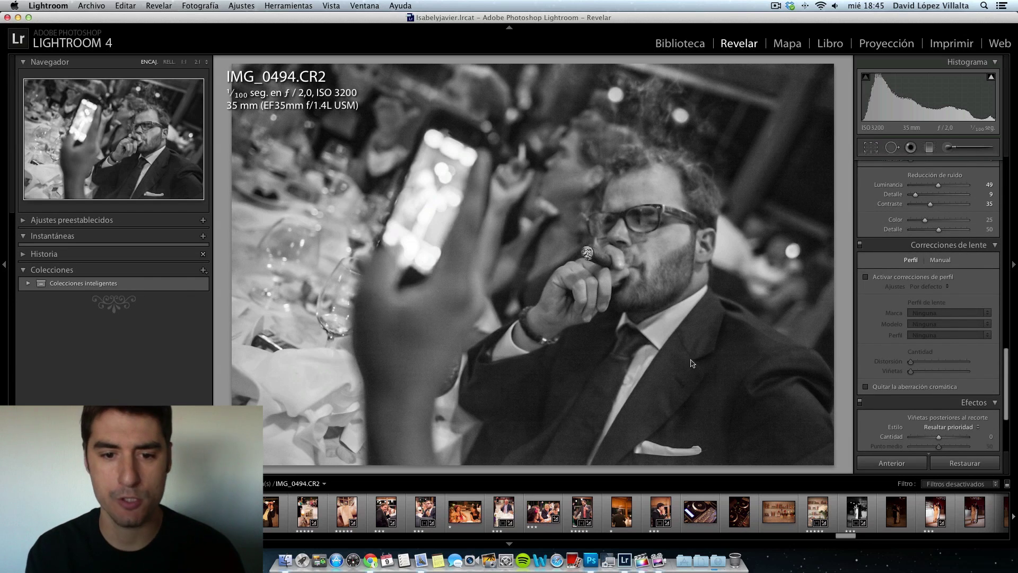
Step: Go back through the shoot and reopen IMG_0196.CR2, the couple beside the vintage car
{"action": "scroll", "coordinate": [636, 513], "scroll_direction": "left", "scroll_amount": 5}
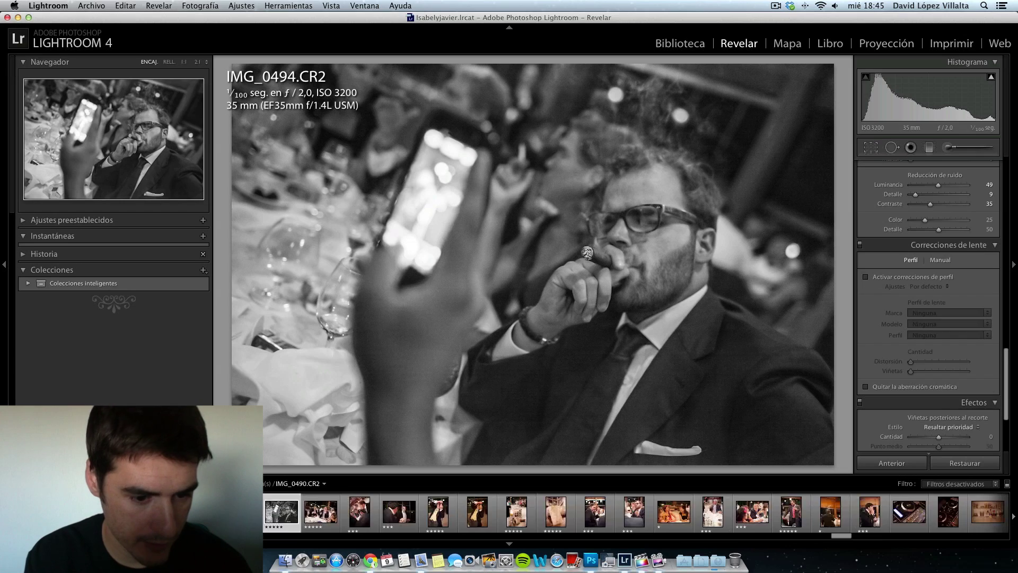
{"action": "scroll", "coordinate": [636, 513], "scroll_direction": "left", "scroll_amount": 5}
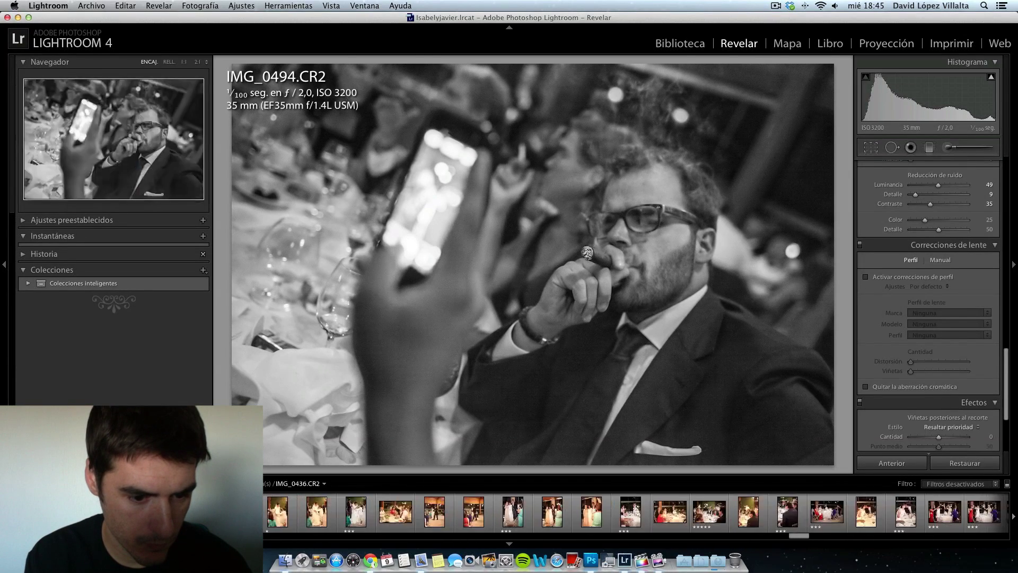
{"action": "scroll", "coordinate": [636, 513], "scroll_direction": "left", "scroll_amount": 10}
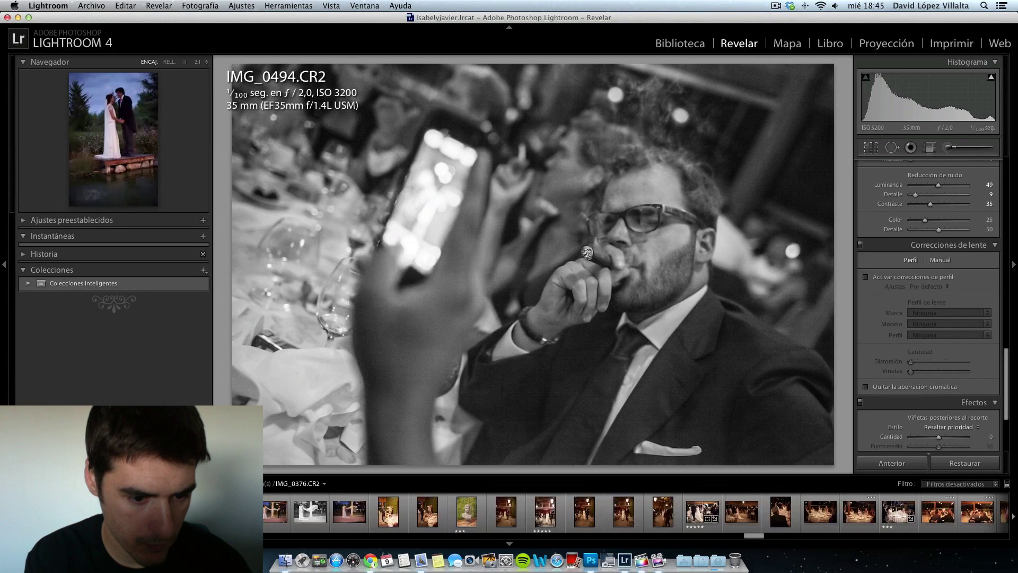
{"action": "scroll", "coordinate": [636, 513], "scroll_direction": "left", "scroll_amount": 10}
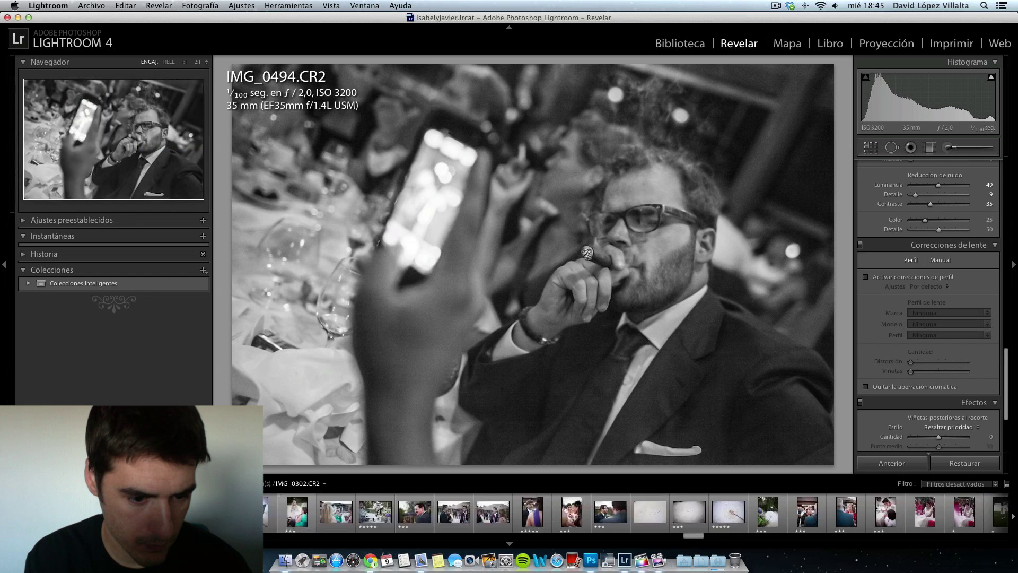
{"action": "scroll", "coordinate": [636, 512], "scroll_direction": "left", "scroll_amount": 10}
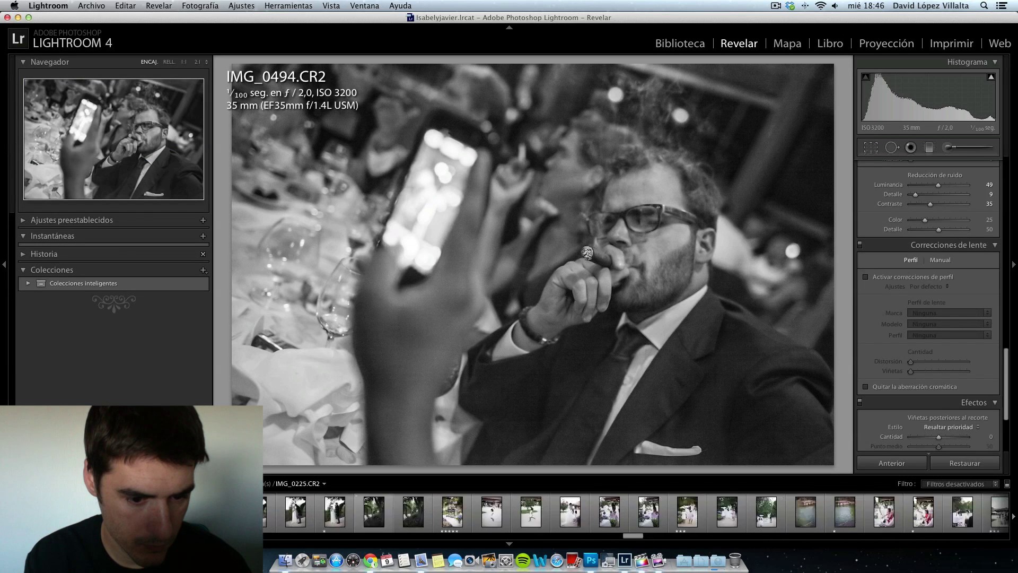
{"action": "scroll", "coordinate": [493, 513], "scroll_direction": "left", "scroll_amount": 3}
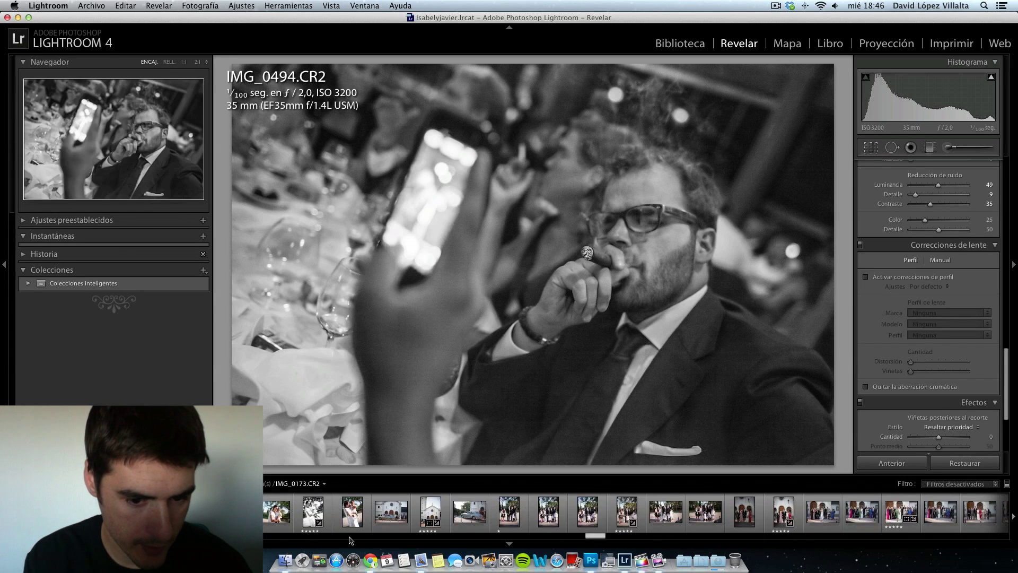
{"action": "scroll", "coordinate": [493, 514], "scroll_direction": "right", "scroll_amount": 5}
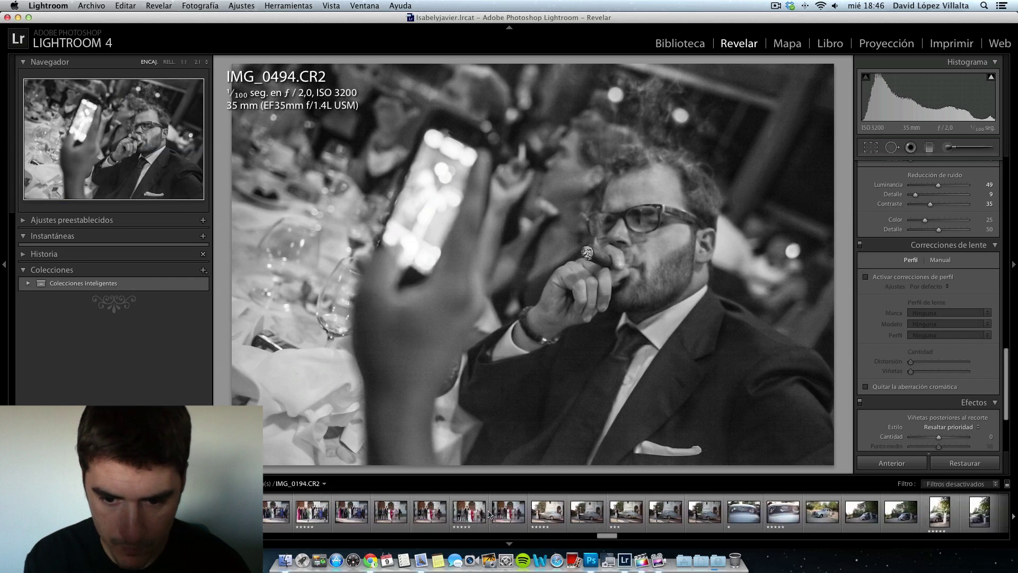
{"action": "left_click", "coordinate": [498, 514]}
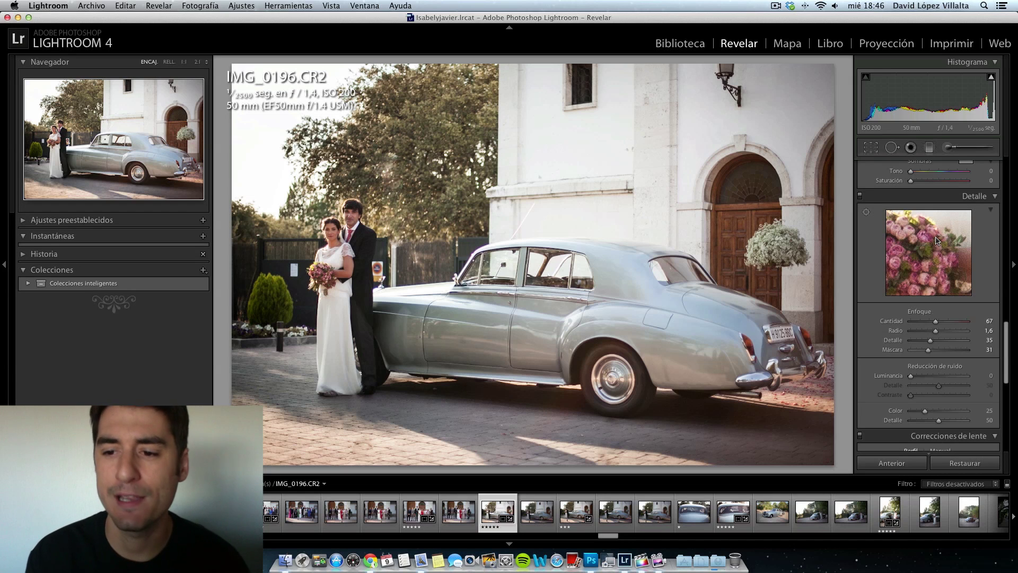
Step: Activate the lens profile corrections to preview their effect on the car photo, and deactivate them again
{"action": "scroll", "coordinate": [918, 318], "scroll_direction": "down", "scroll_amount": 5}
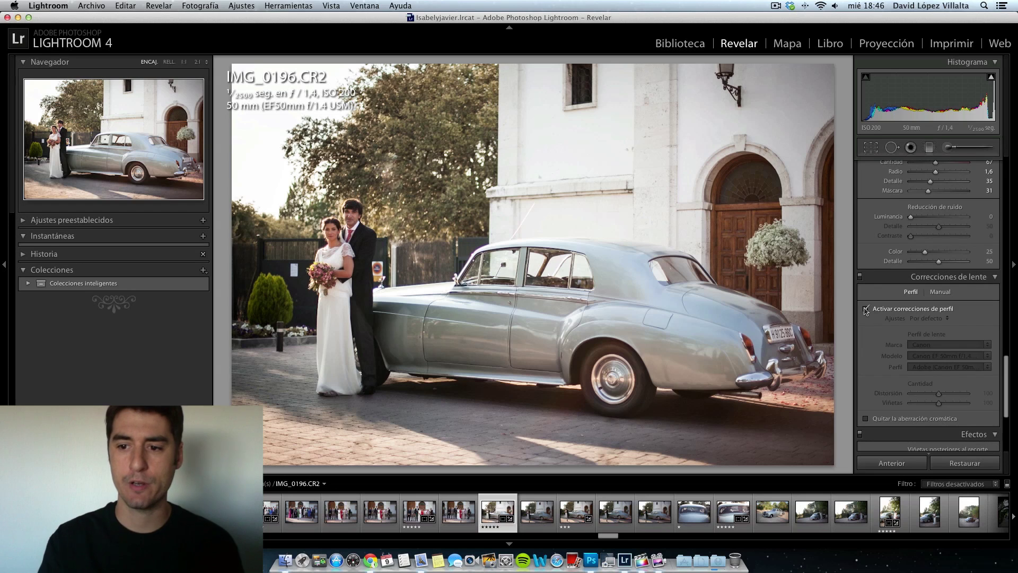
{"action": "left_click", "coordinate": [866, 309]}
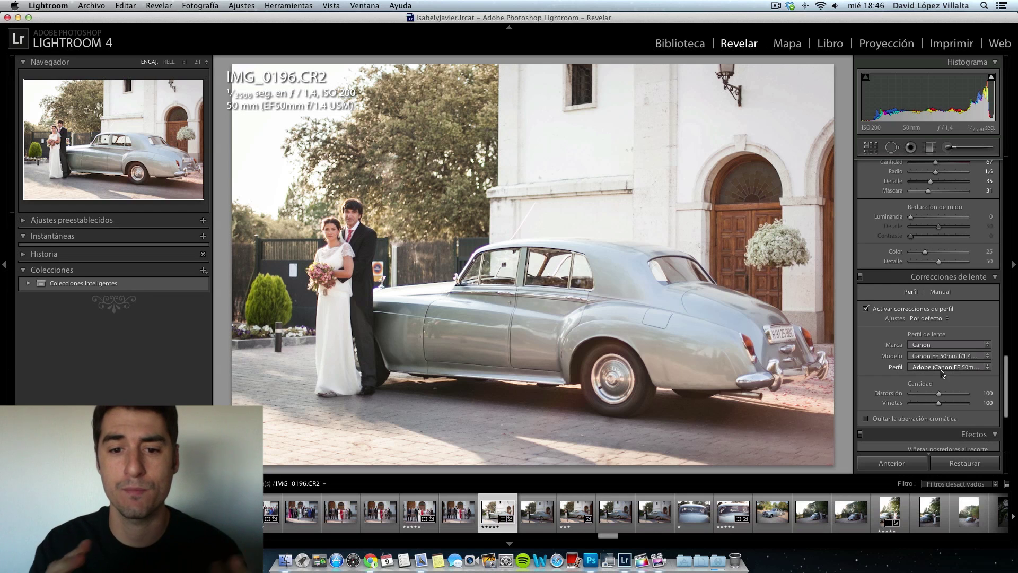
{"action": "left_click", "coordinate": [867, 309]}
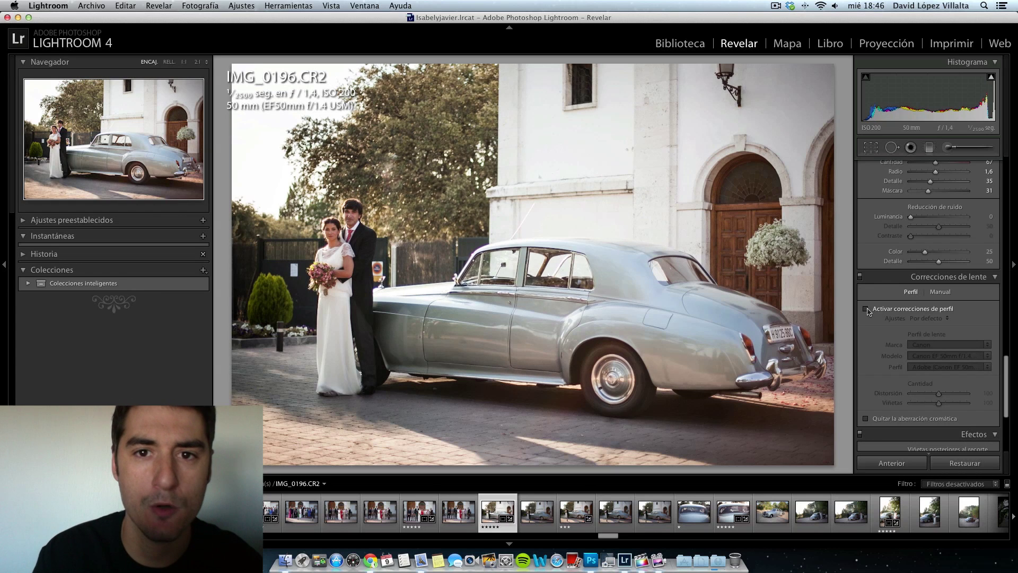
Step: Activate the lens profile corrections on the car photo and lower the Distorsión amount to 87
{"action": "left_click", "coordinate": [867, 310]}
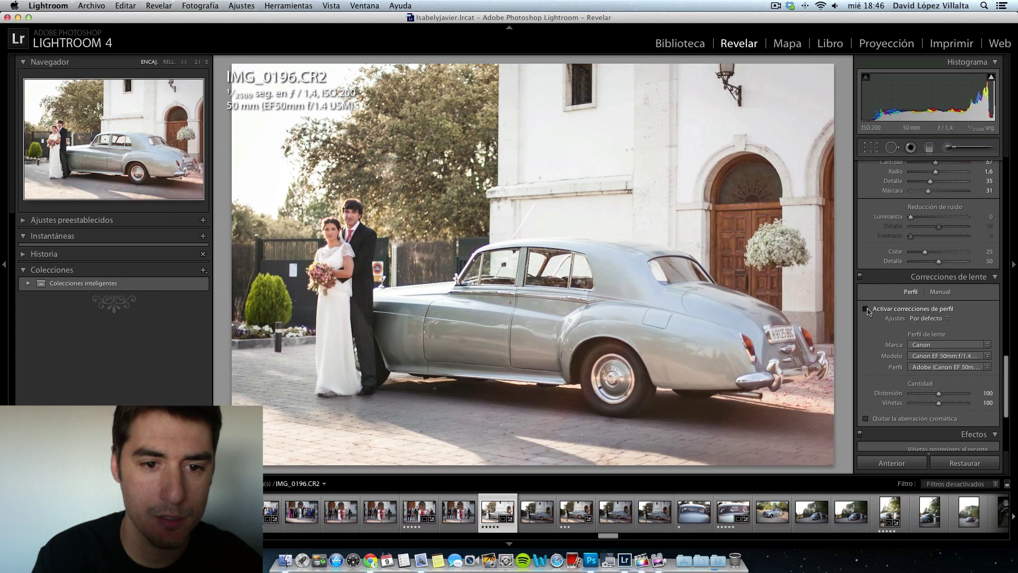
{"action": "left_click", "coordinate": [866, 309]}
{"action": "left_click", "coordinate": [866, 309]}
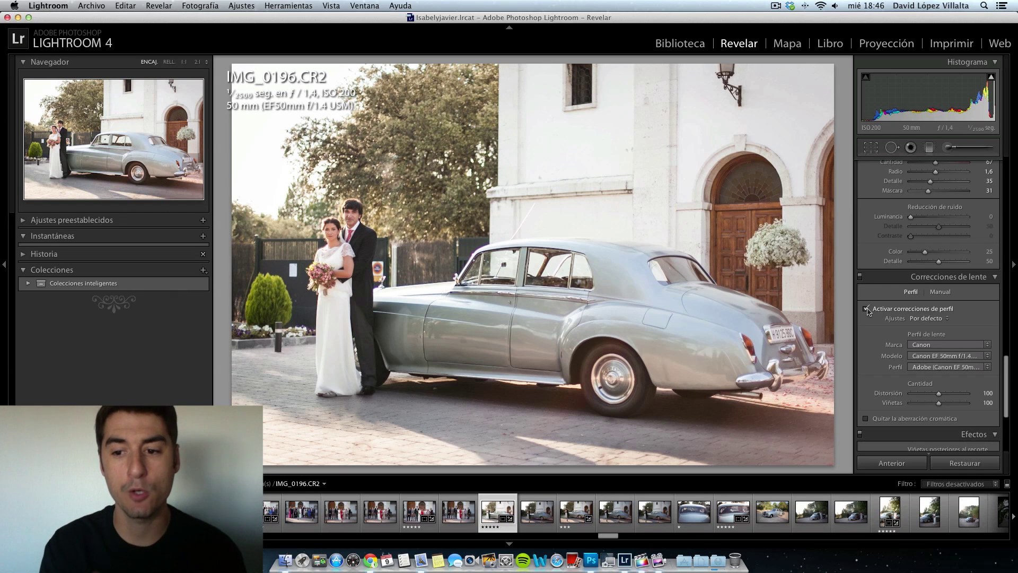
{"action": "mouse_move", "coordinate": [938, 395]}
{"action": "left_mouse_down"}
{"action": "mouse_move", "coordinate": [951, 396]}
{"action": "mouse_move", "coordinate": [935, 397]}
{"action": "left_mouse_up"}
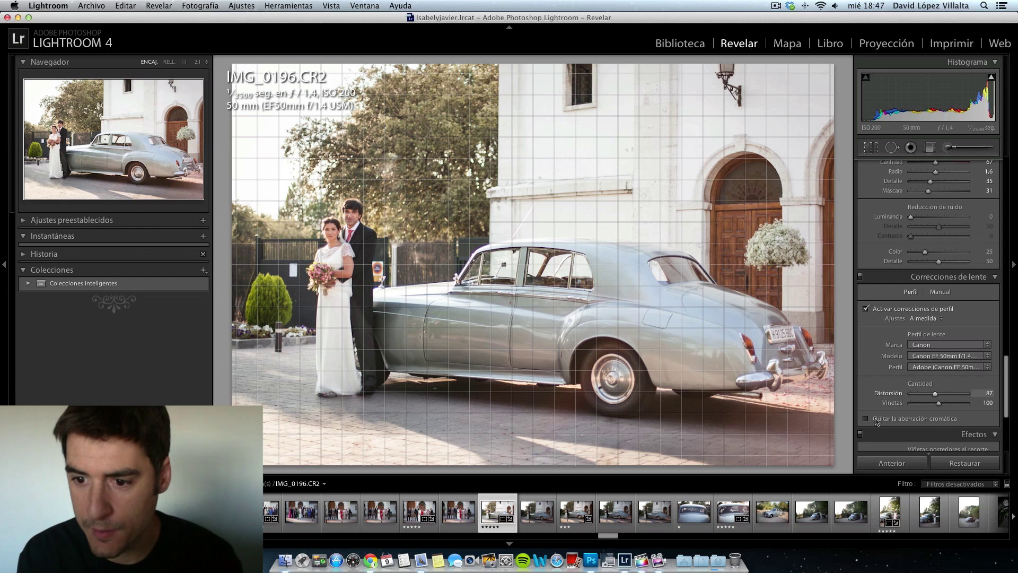
Step: Undo the Distorsión change and deactivate the lens profile corrections
{"action": "key", "text": "super+z"}
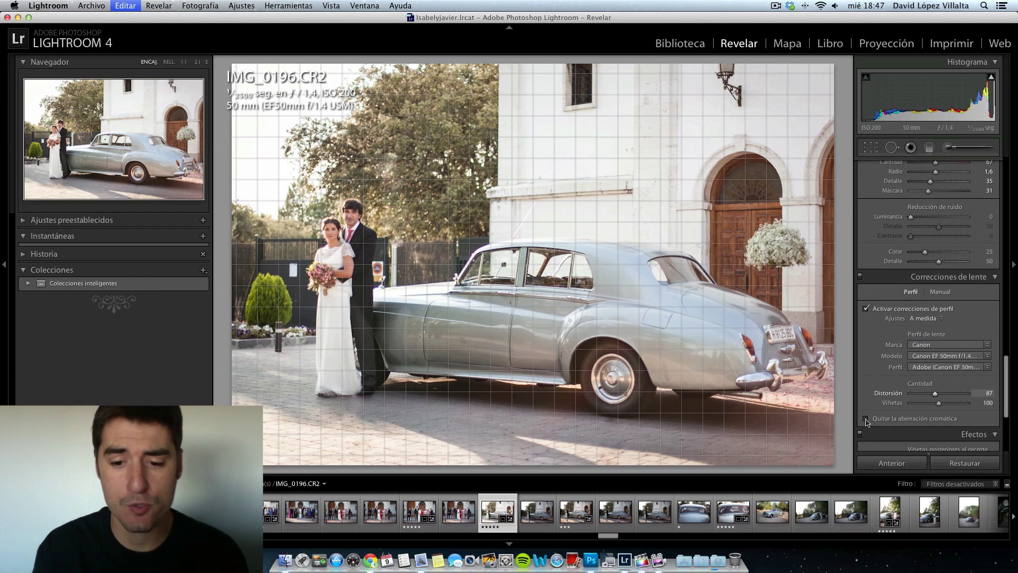
{"action": "key", "text": "super+z"}
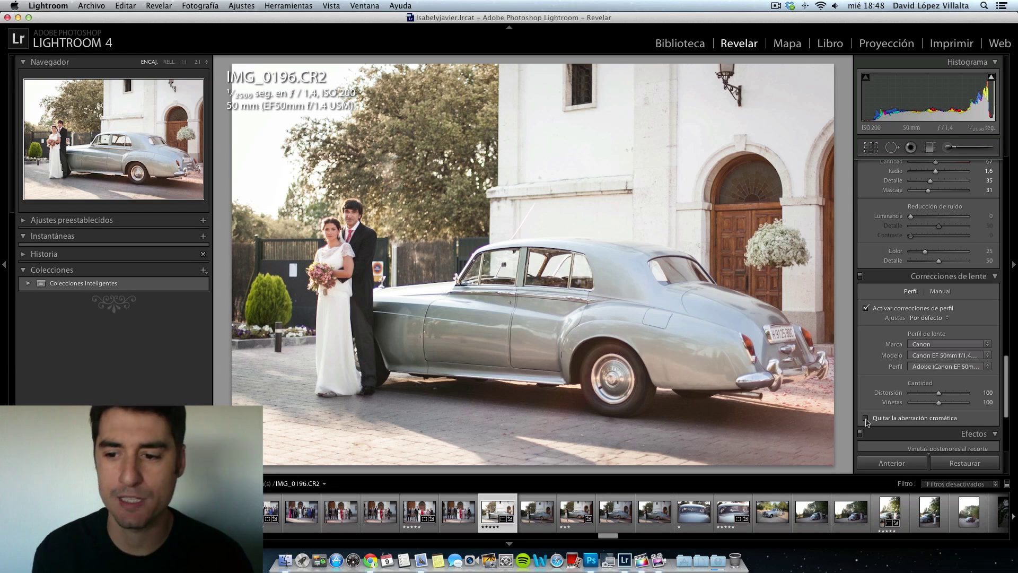
{"action": "left_click", "coordinate": [866, 308]}
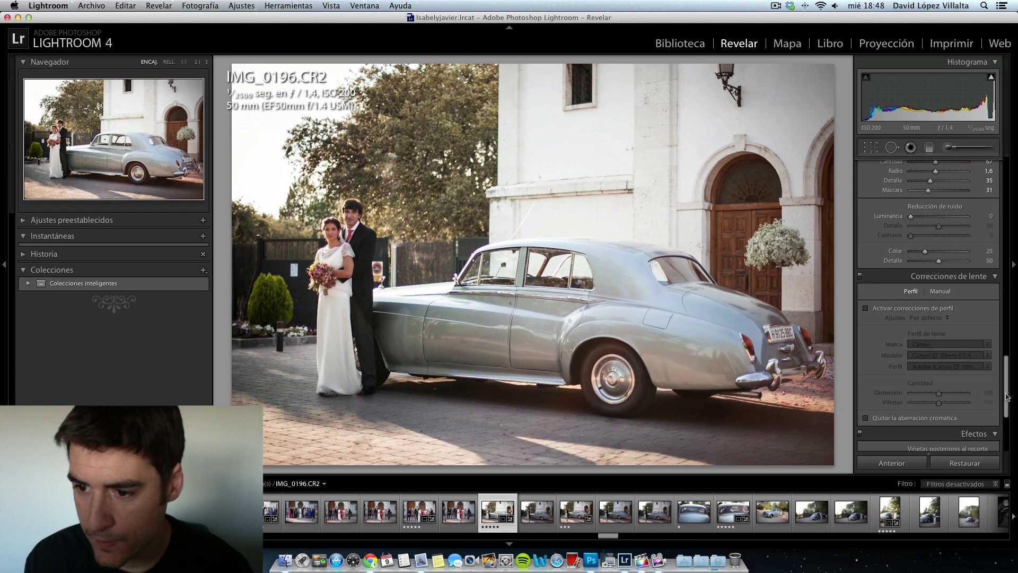
Step: Compare post-crop vignette Cantidad values of 0, -9 and -6 on the car photo, and settle on -16
{"action": "scroll", "coordinate": [968, 395], "scroll_direction": "down", "scroll_amount": 3}
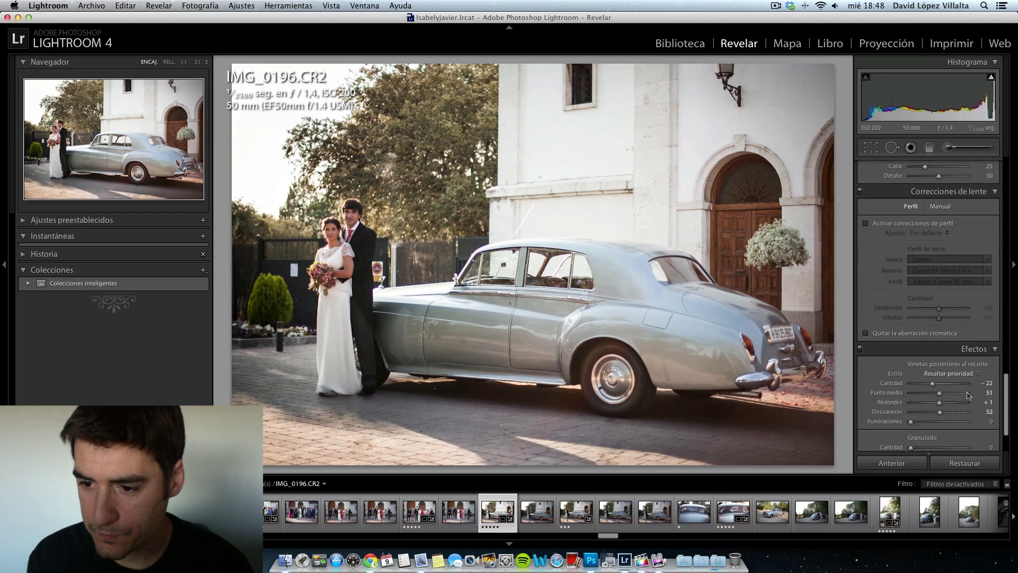
{"action": "scroll", "coordinate": [968, 395], "scroll_direction": "down", "scroll_amount": 2}
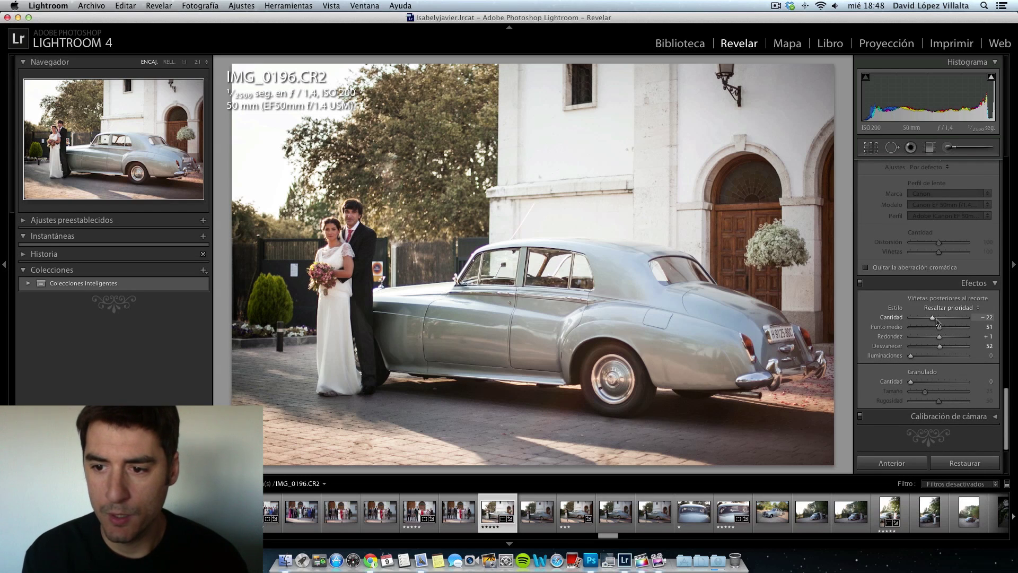
{"action": "scroll", "coordinate": [933, 322], "scroll_direction": "up", "scroll_amount": 1}
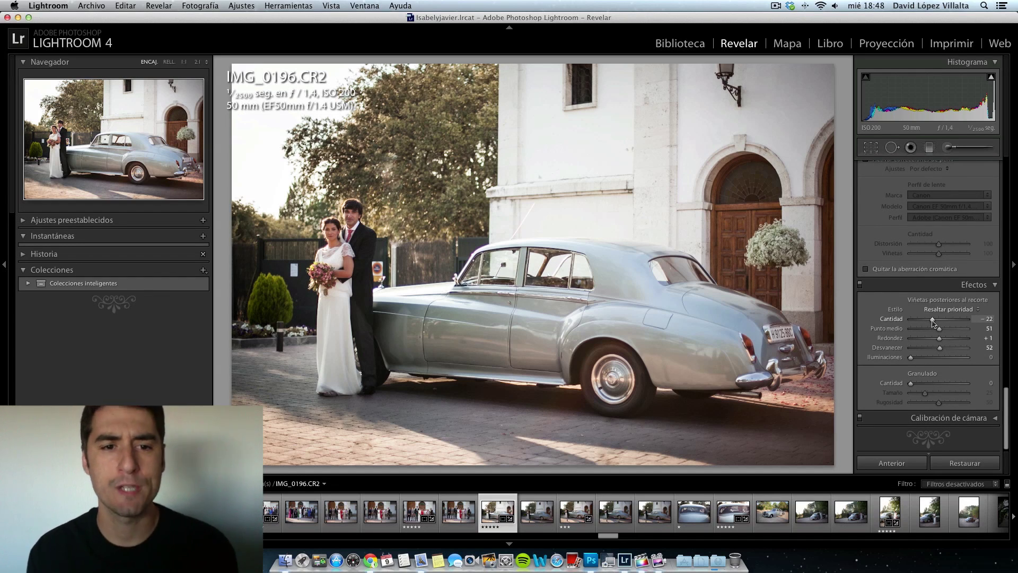
{"action": "left_click_drag", "start_coordinate": [933, 321], "coordinate": [940, 323]}
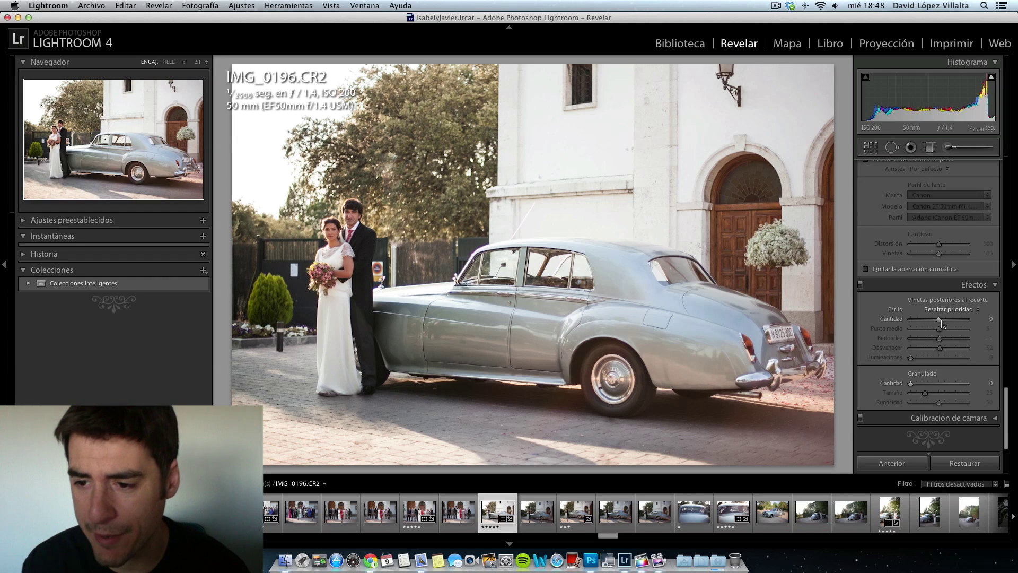
{"action": "left_click_drag", "start_coordinate": [939, 321], "coordinate": [937, 323]}
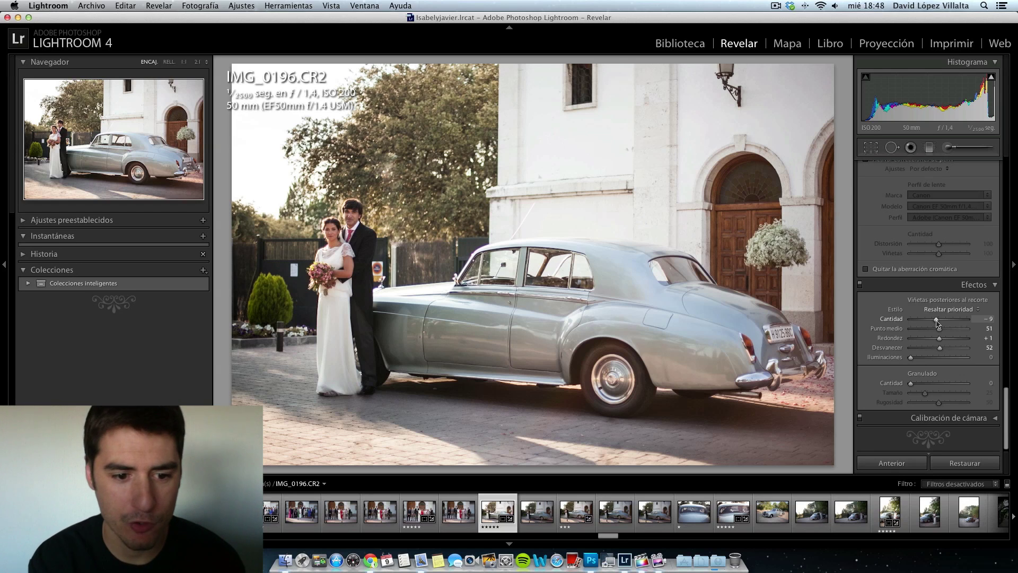
{"action": "left_click_drag", "start_coordinate": [937, 322], "coordinate": [941, 320]}
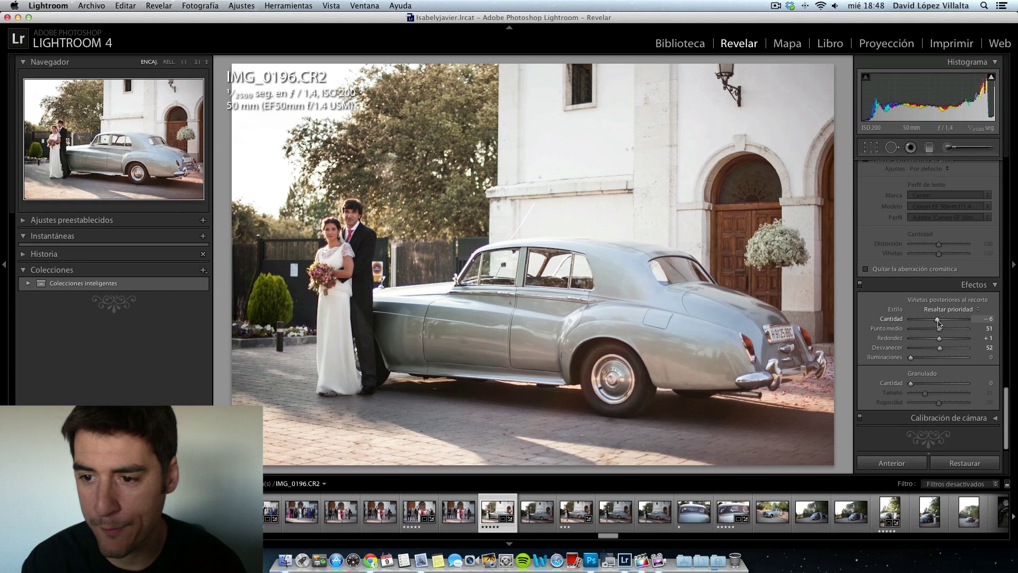
{"action": "left_click", "coordinate": [988, 320]}
{"action": "type", "text": "0"}
{"action": "key", "text": "Return"}
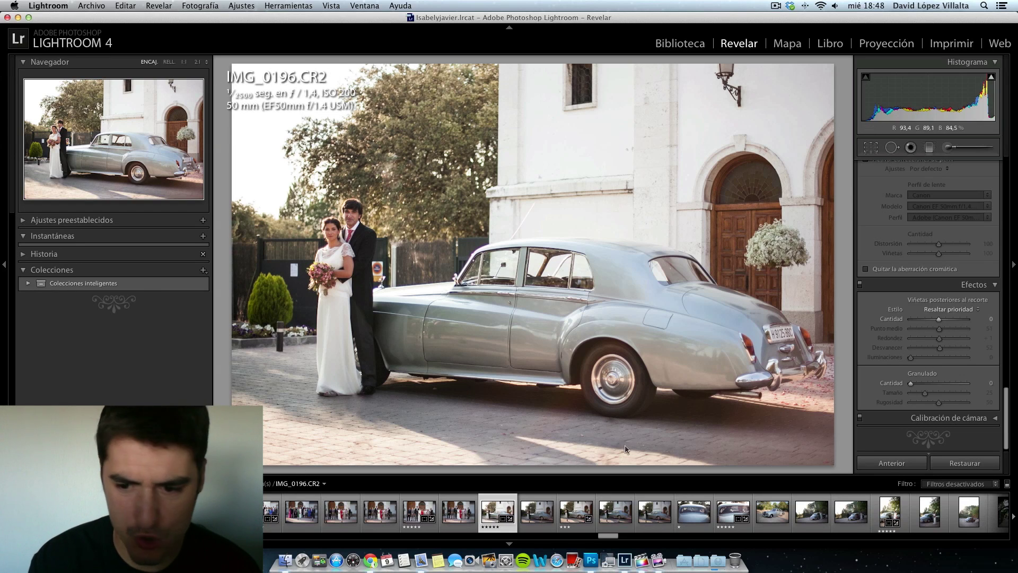
{"action": "left_click_drag", "start_coordinate": [939, 320], "coordinate": [934, 322]}
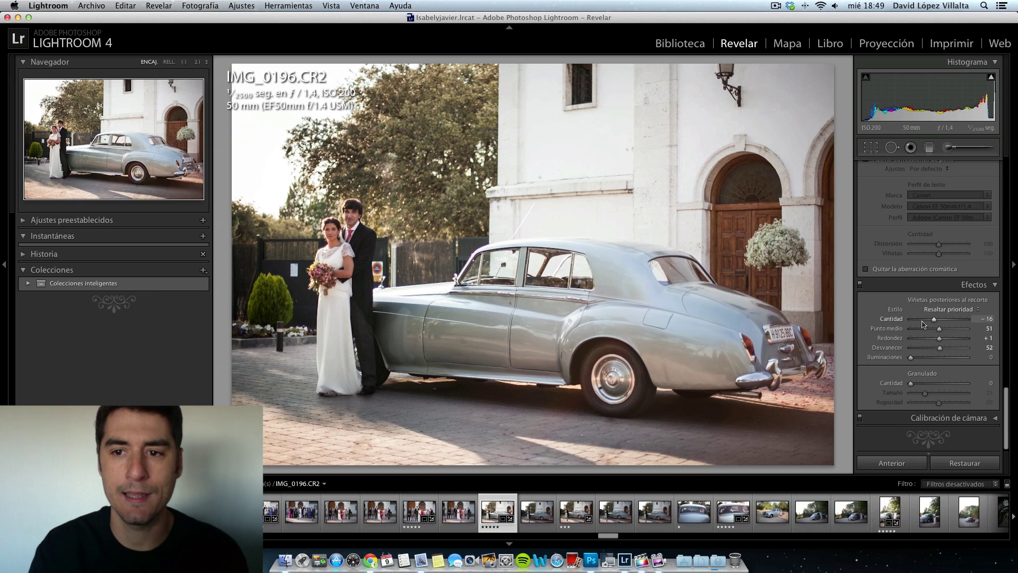
Step: Try the post-crop vignette with Punto medio at 36 and a stronger Cantidad of -45
{"action": "mouse_move", "coordinate": [938, 330]}
{"action": "left_mouse_down"}
{"action": "mouse_move", "coordinate": [920, 322]}
{"action": "mouse_move", "coordinate": [958, 325]}
{"action": "mouse_move", "coordinate": [938, 320]}
{"action": "mouse_move", "coordinate": [938, 335]}
{"action": "left_mouse_up"}
{"action": "left_click", "coordinate": [939, 330]}
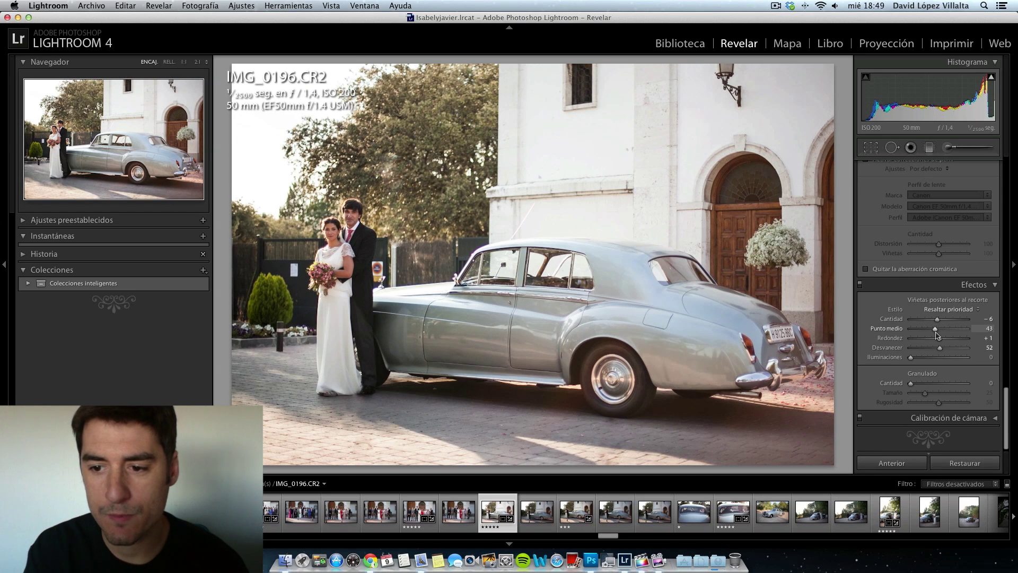
{"action": "mouse_move", "coordinate": [923, 335]}
{"action": "left_mouse_down"}
{"action": "mouse_move", "coordinate": [913, 334]}
{"action": "mouse_move", "coordinate": [954, 334]}
{"action": "mouse_move", "coordinate": [882, 336]}
{"action": "mouse_move", "coordinate": [933, 334]}
{"action": "mouse_move", "coordinate": [925, 318]}
{"action": "mouse_move", "coordinate": [907, 332]}
{"action": "mouse_move", "coordinate": [930, 332]}
{"action": "left_mouse_up"}
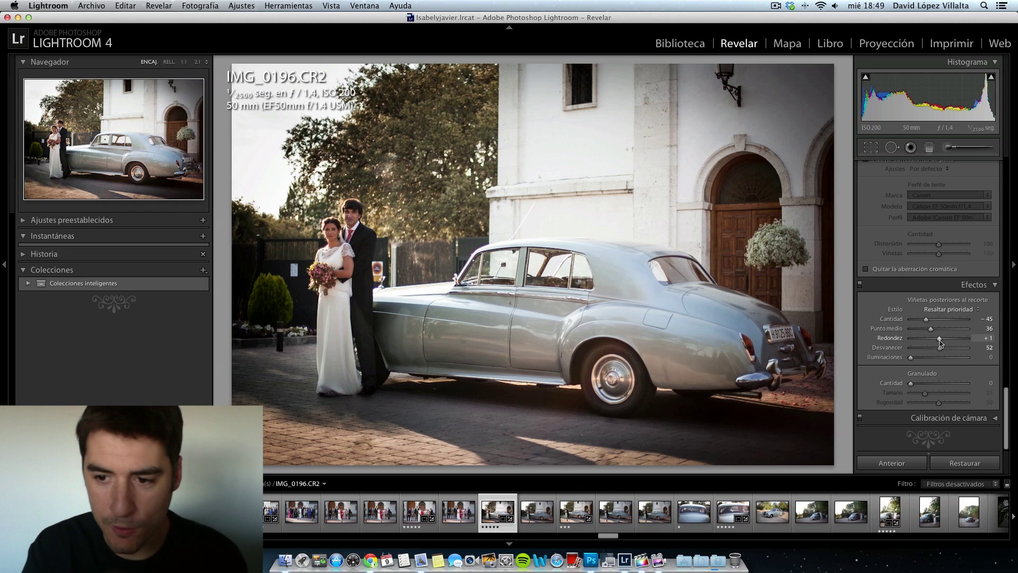
Step: Set the vignette's Redondez to -18 and compare its Desvanecer at 100 and 0
{"action": "mouse_move", "coordinate": [929, 340]}
{"action": "left_mouse_down"}
{"action": "mouse_move", "coordinate": [914, 339]}
{"action": "mouse_move", "coordinate": [935, 341]}
{"action": "left_mouse_up"}
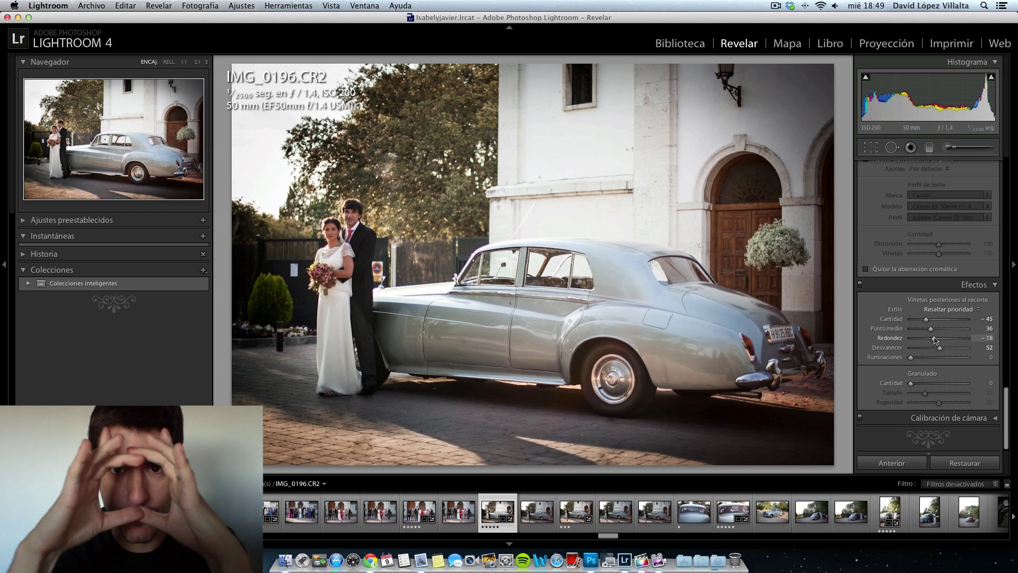
{"action": "left_click_drag", "start_coordinate": [939, 349], "coordinate": [983, 353]}
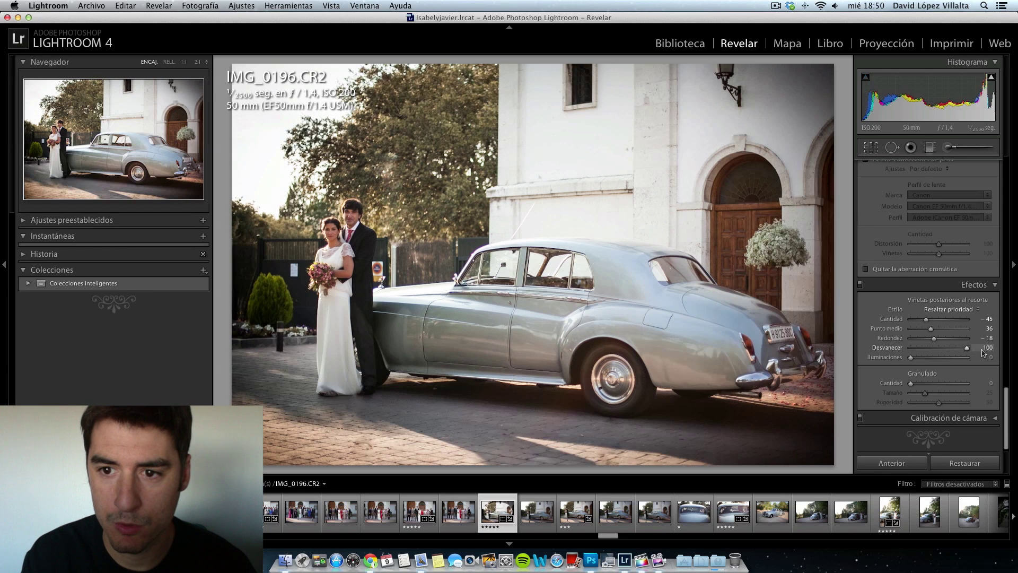
{"action": "left_click_drag", "start_coordinate": [967, 348], "coordinate": [892, 355]}
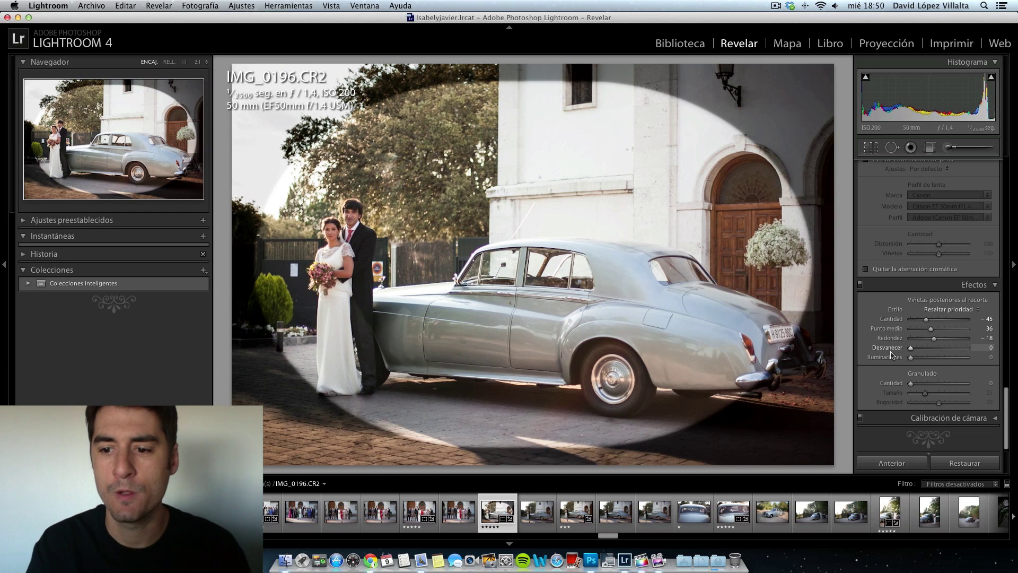
{"action": "mouse_move", "coordinate": [915, 362]}
{"action": "left_mouse_down"}
{"action": "mouse_move", "coordinate": [973, 365]}
{"action": "mouse_move", "coordinate": [906, 365]}
{"action": "left_mouse_up"}
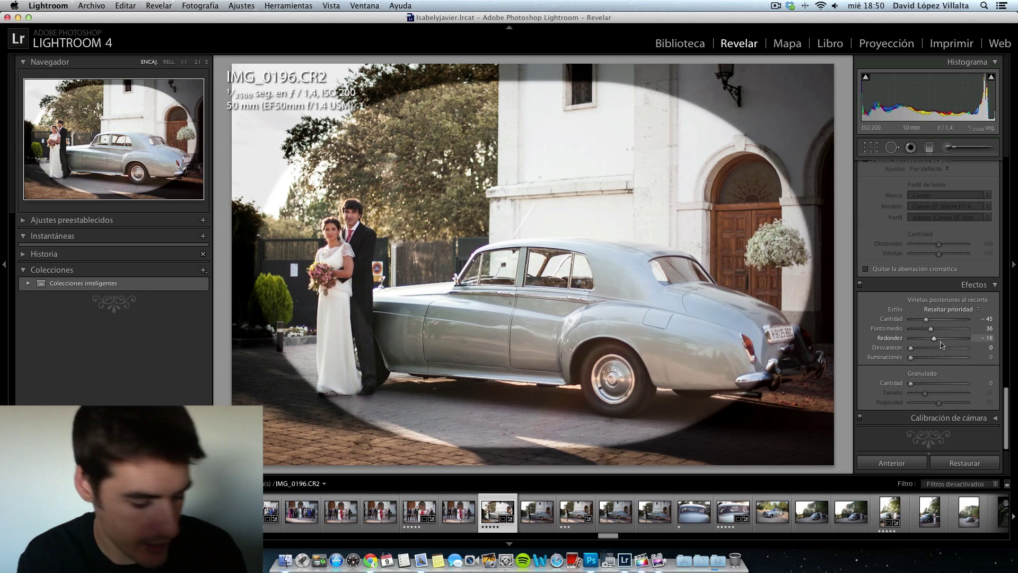
Step: Undo the Desvanecer and Redondez changes to the vignette
{"action": "key", "text": "super+z"}
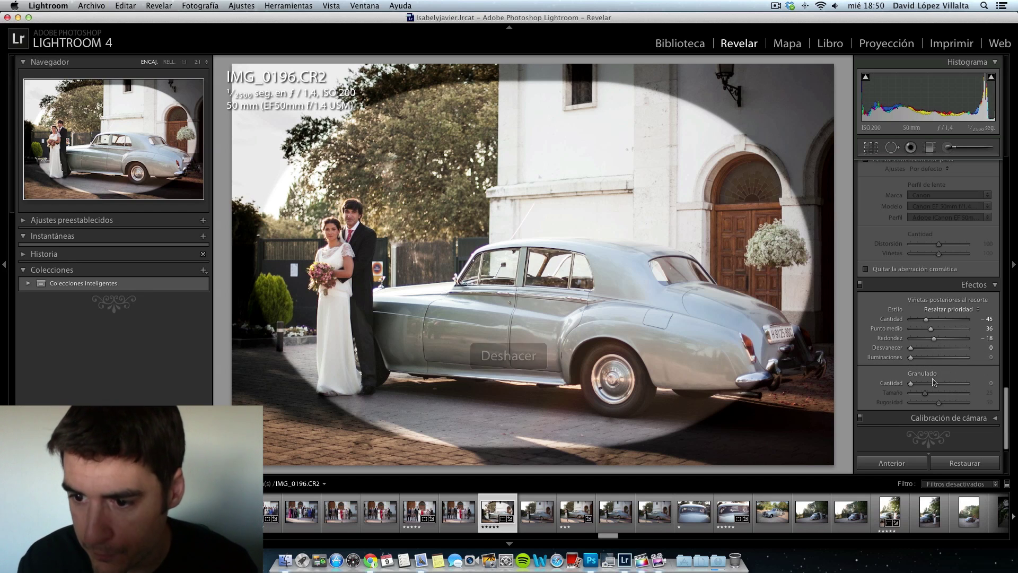
{"action": "key", "text": "super+z"}
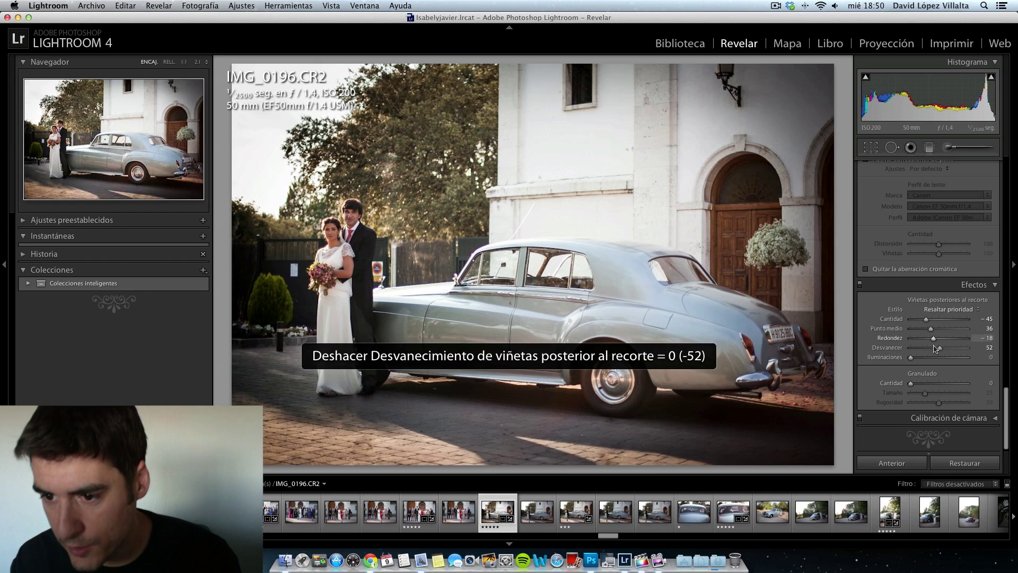
{"action": "key", "text": "super+z"}
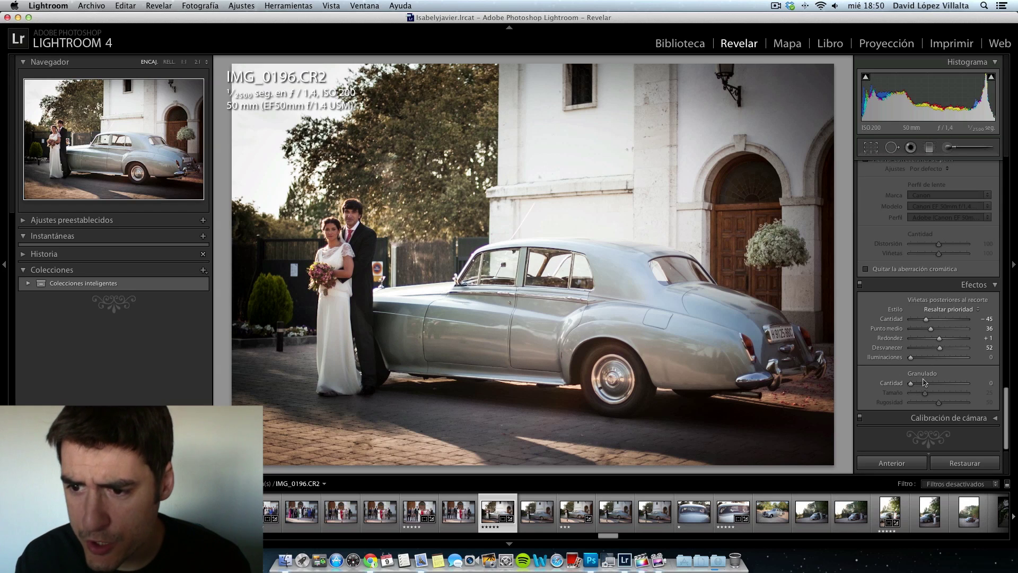
Step: Review the vignette Estilo options, keeping Resaltar prioridad, and raise the grain Cantidad to 100
{"action": "left_click", "coordinate": [978, 310]}
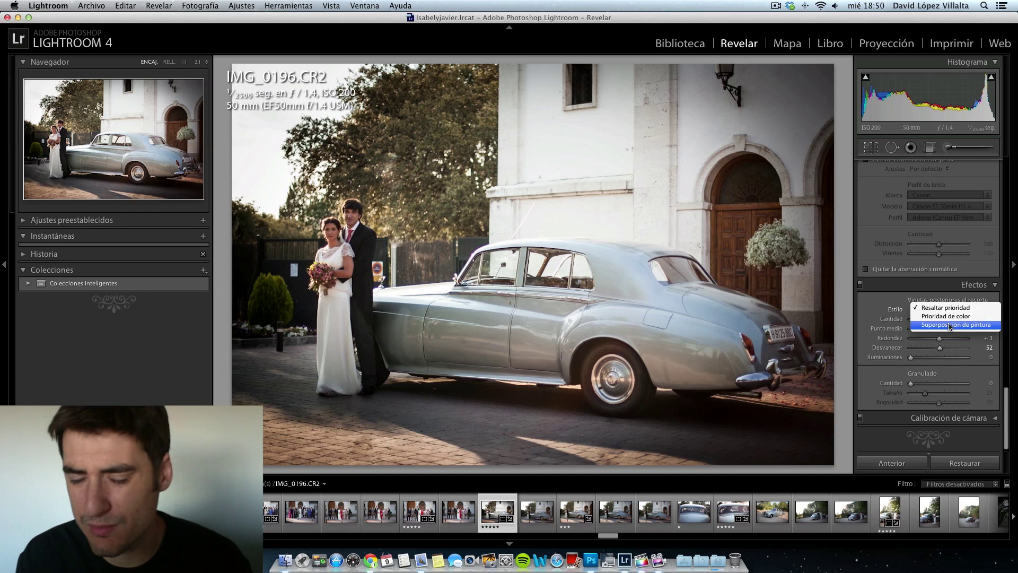
{"action": "left_click", "coordinate": [874, 374]}
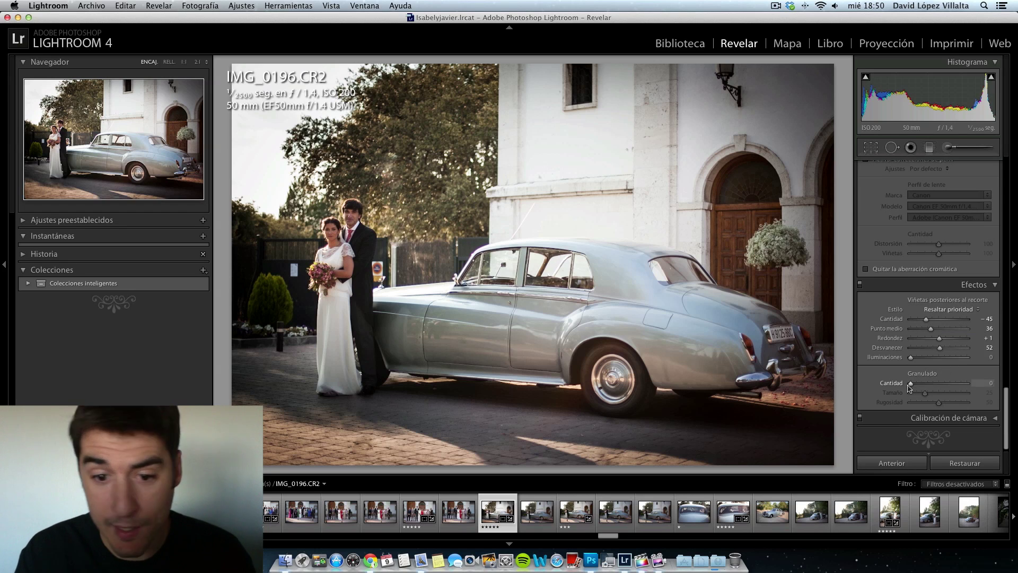
{"action": "left_click_drag", "start_coordinate": [917, 388], "coordinate": [987, 391]}
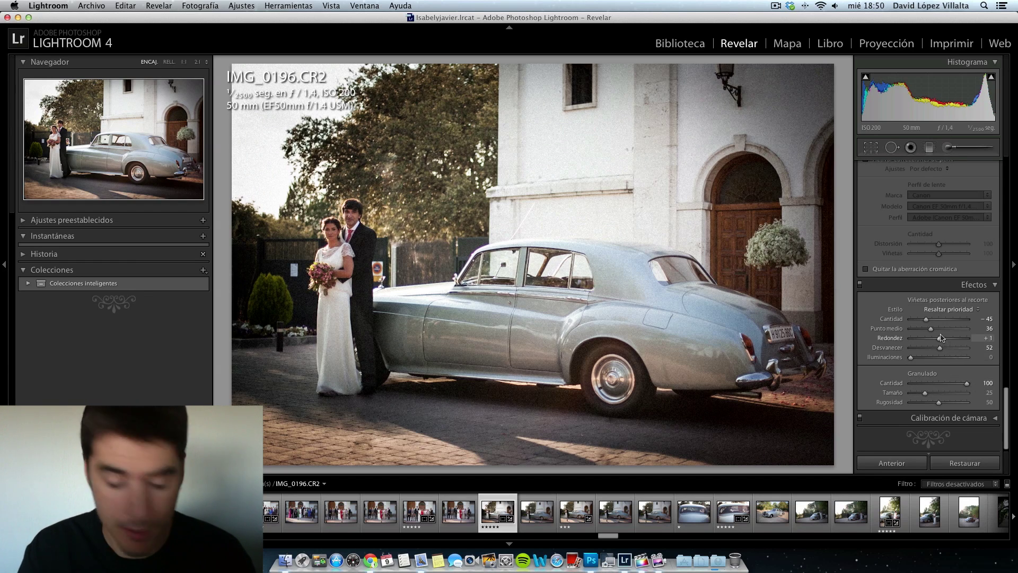
Step: Undo the grain change and the latest vignette Punto medio and Cantidad changes, back to a Cantidad of -16
{"action": "key", "text": "super+z"}
{"action": "key", "text": "super+z"}
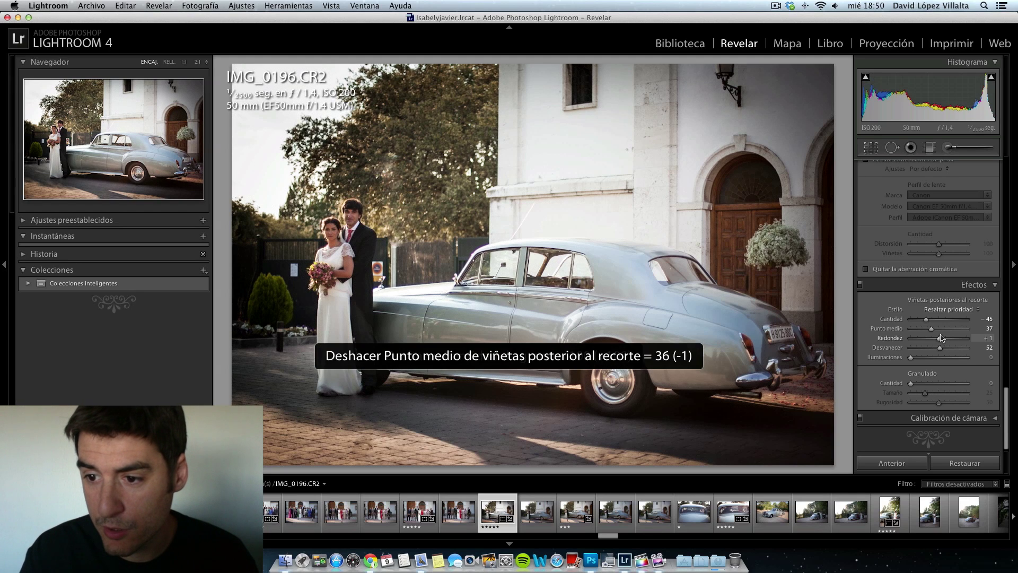
{"action": "key", "text": "super+z"}
{"action": "key", "text": "super+z"}
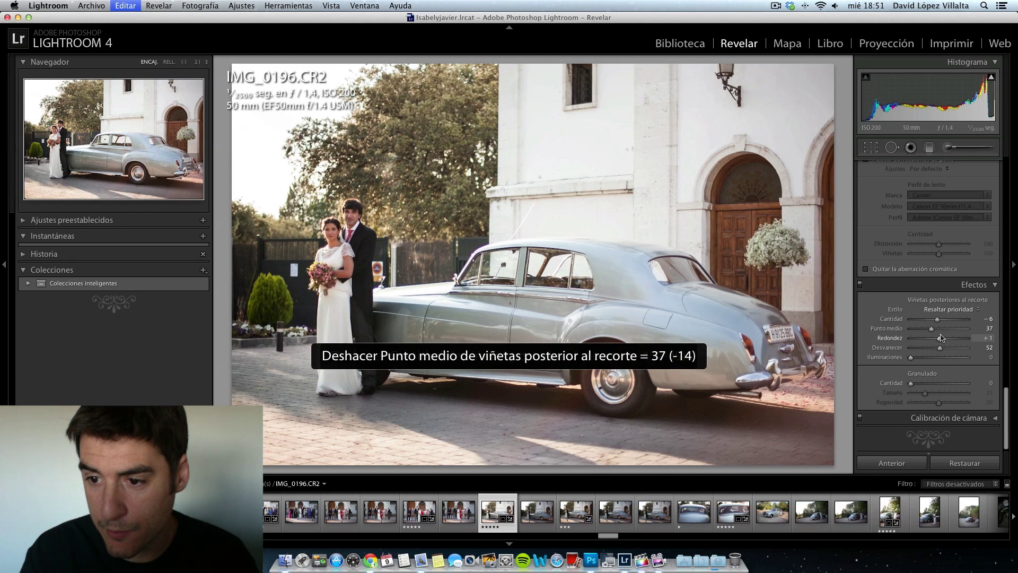
{"action": "key", "text": "super+z"}
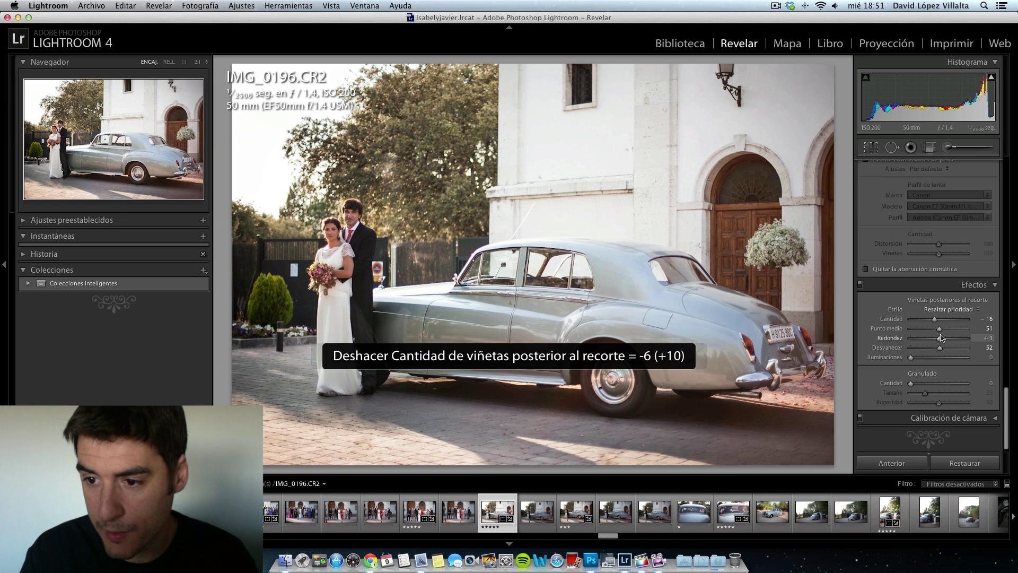
Step: Zoom in on the couple and set the grain Cantidad to 84 and Tamaño to 11, previewing Rugosidad at 100
{"action": "left_click_drag", "start_coordinate": [911, 382], "coordinate": [979, 389]}
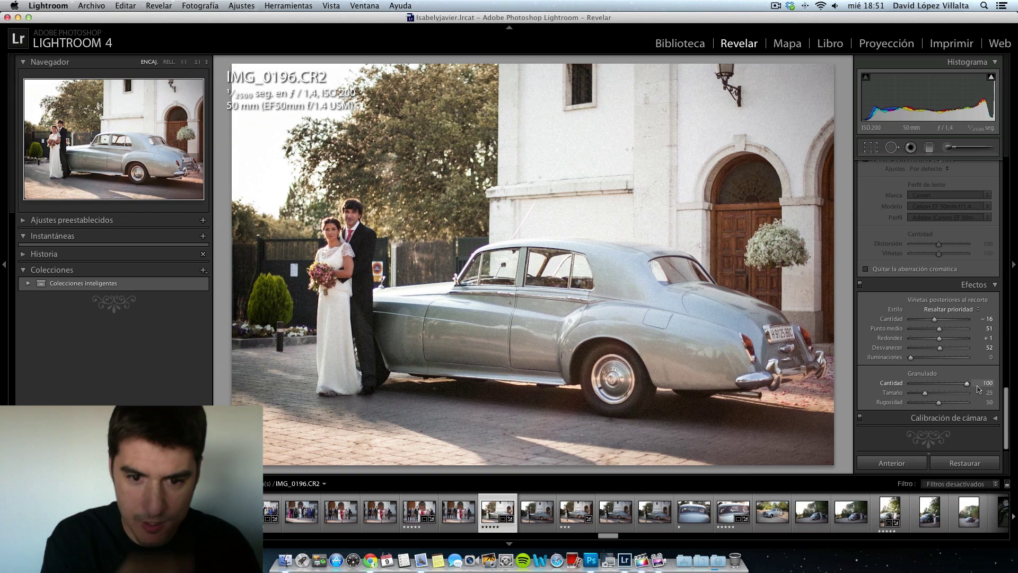
{"action": "left_click", "coordinate": [374, 266]}
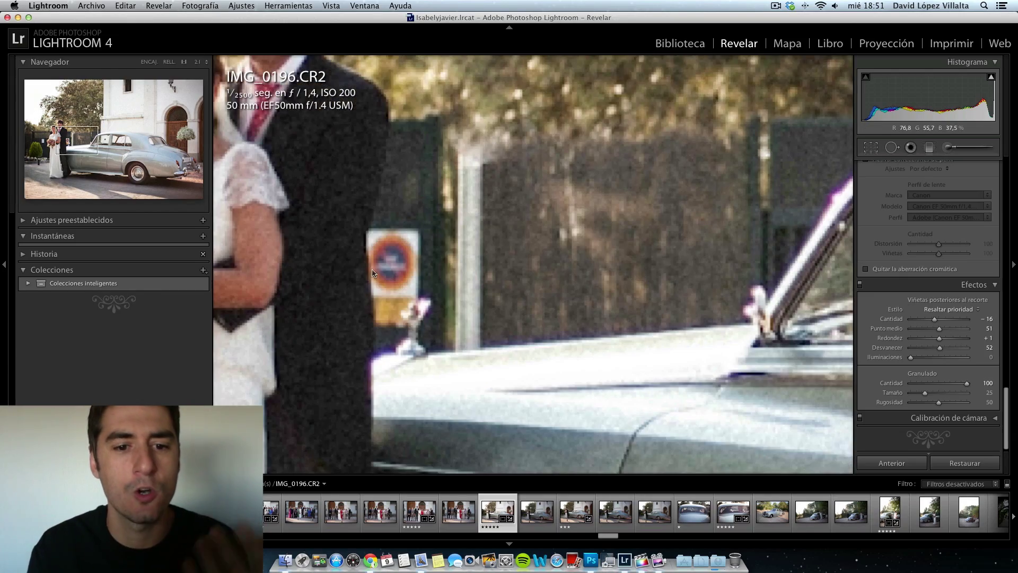
{"action": "left_click_drag", "start_coordinate": [365, 268], "coordinate": [447, 389]}
{"action": "mouse_move", "coordinate": [967, 383]}
{"action": "left_mouse_down"}
{"action": "mouse_move", "coordinate": [940, 397]}
{"action": "mouse_move", "coordinate": [964, 395]}
{"action": "left_mouse_up"}
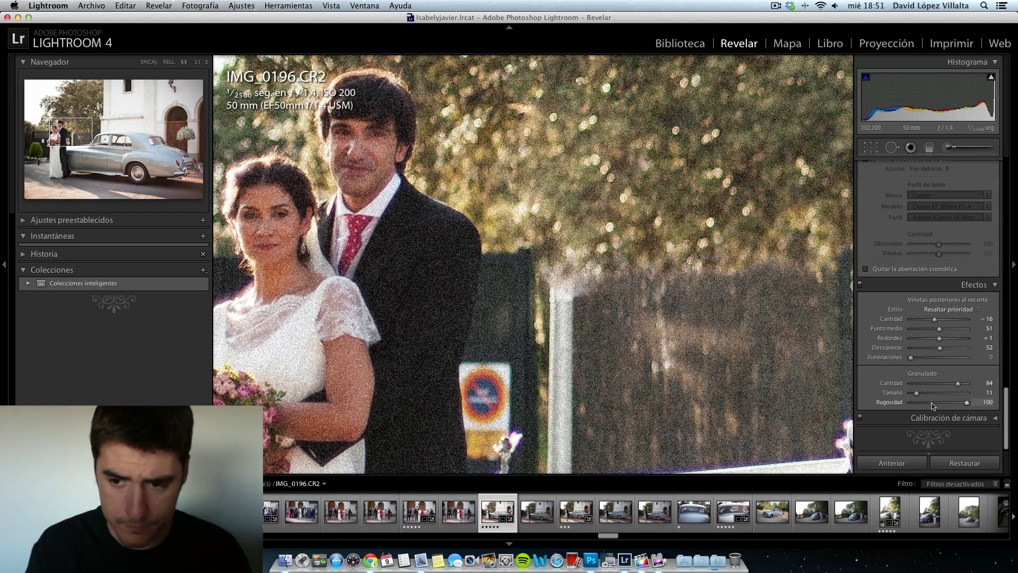
Step: Try a grain Rugosidad of 28 and Cantidad of 11, and undo both changes
{"action": "left_click", "coordinate": [927, 403]}
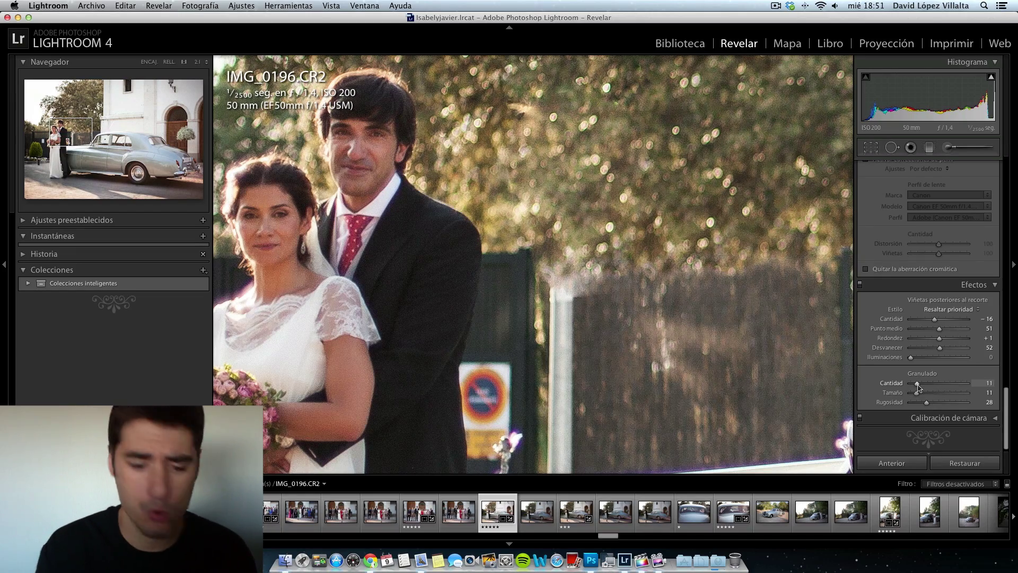
{"action": "key", "text": "super+z"}
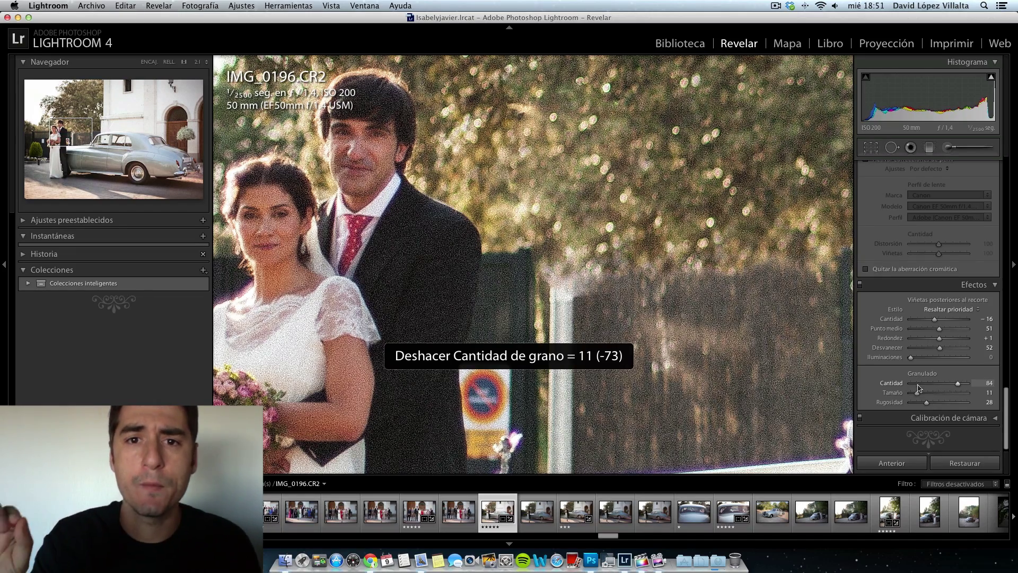
{"action": "key", "text": "super+z"}
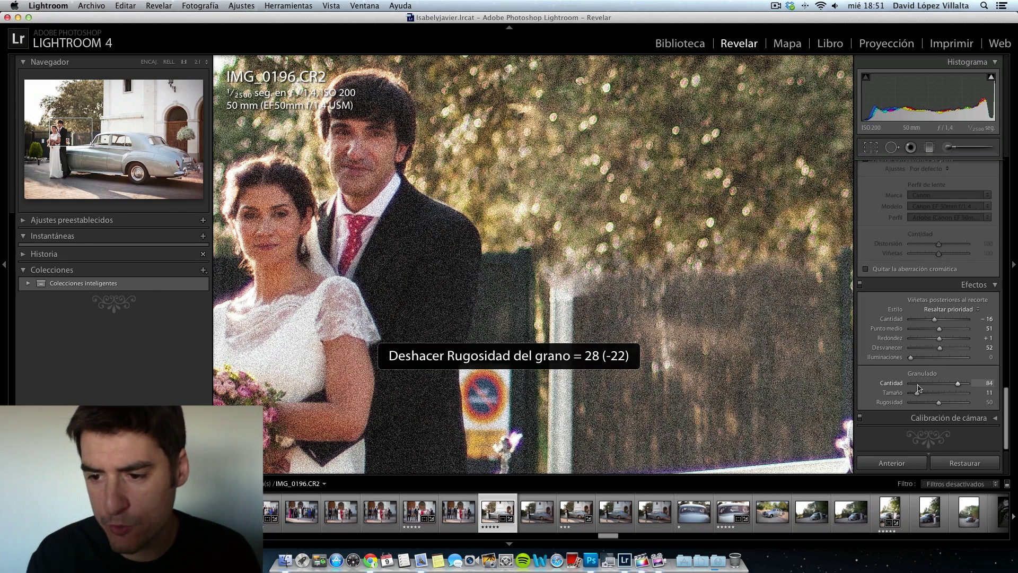
Step: Undo the remaining grain Tamaño and Cantidad changes, back to a grain Cantidad of 0
{"action": "key", "text": "super+z"}
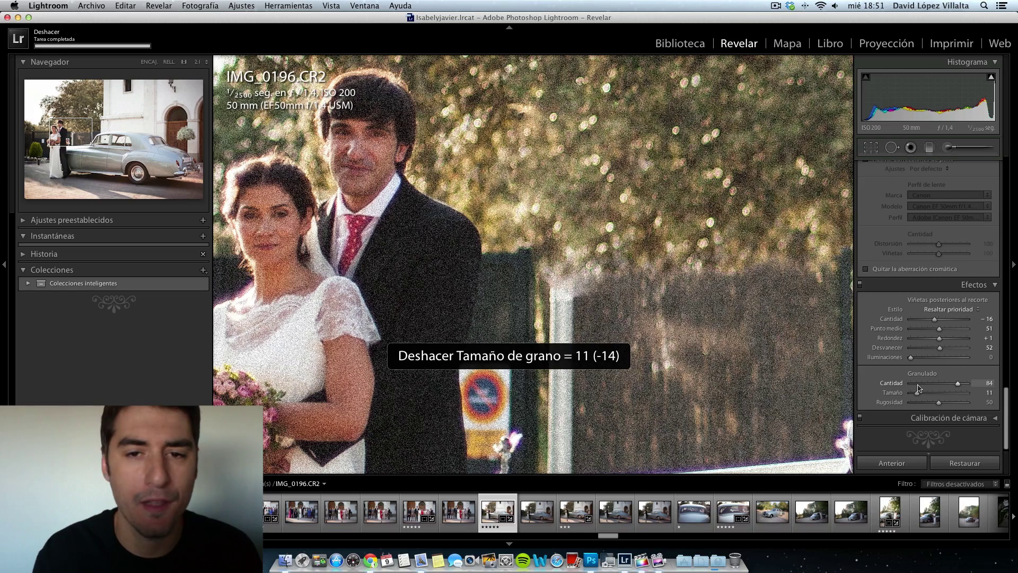
{"action": "key", "text": "super+z"}
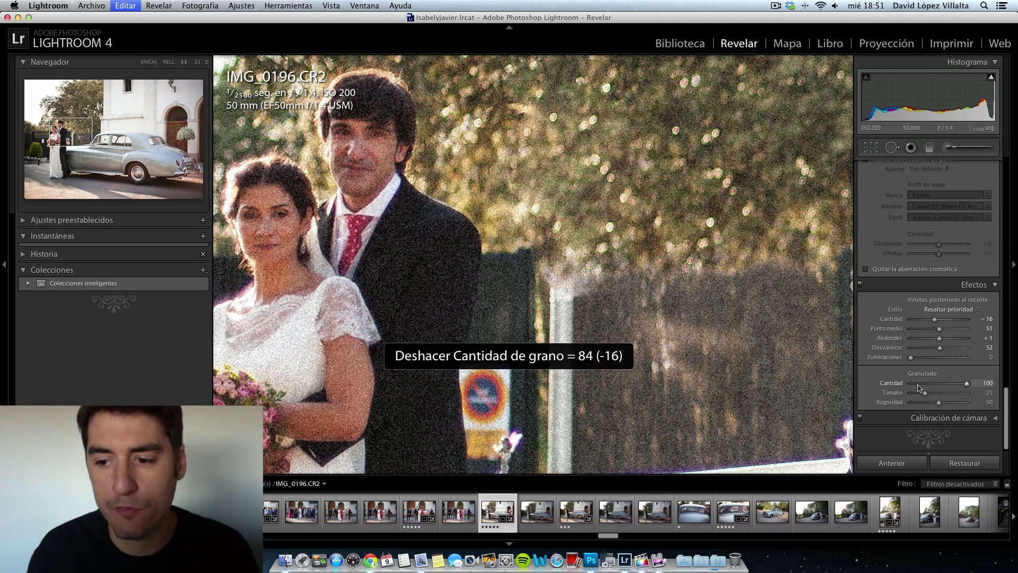
{"action": "key", "text": "super+z"}
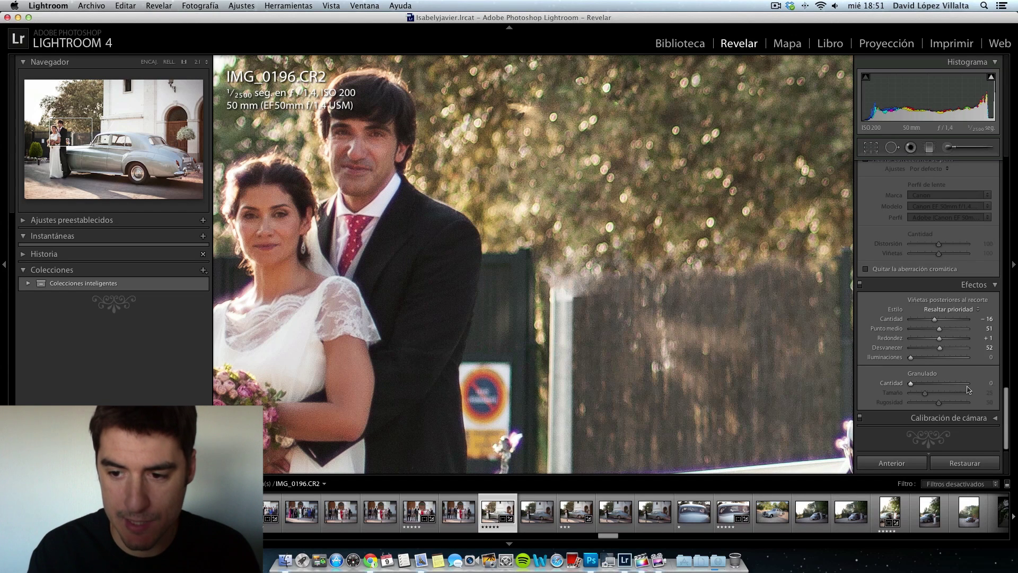
Step: Examine the Calibración de cámara settings, then the basic and tone curve settings with the whole photo in view
{"action": "scroll", "coordinate": [955, 372], "scroll_direction": "down", "scroll_amount": 1}
{"action": "left_click", "coordinate": [982, 416]}
{"action": "scroll", "coordinate": [955, 318], "scroll_direction": "down", "scroll_amount": 3}
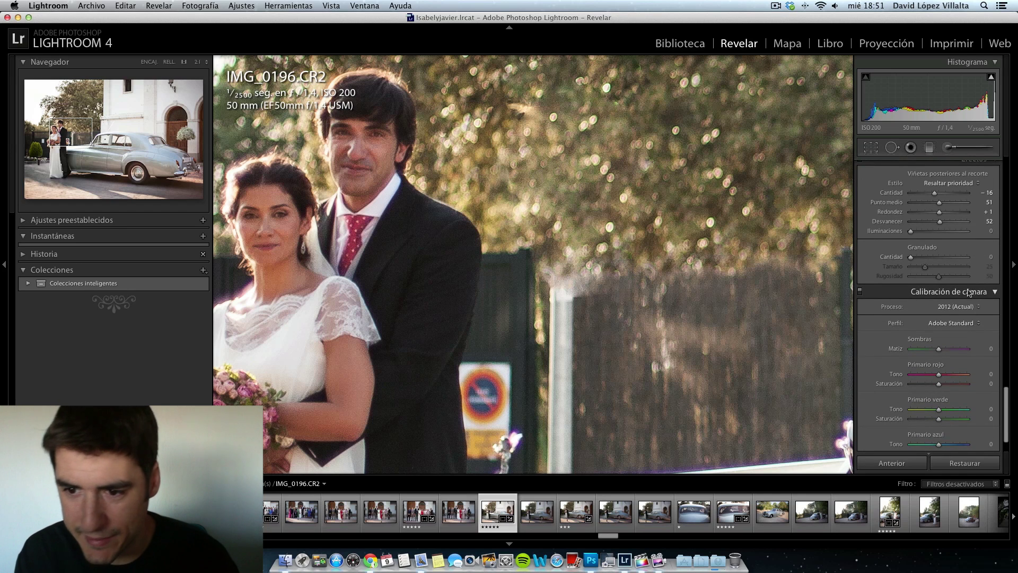
{"action": "left_click", "coordinate": [966, 290]}
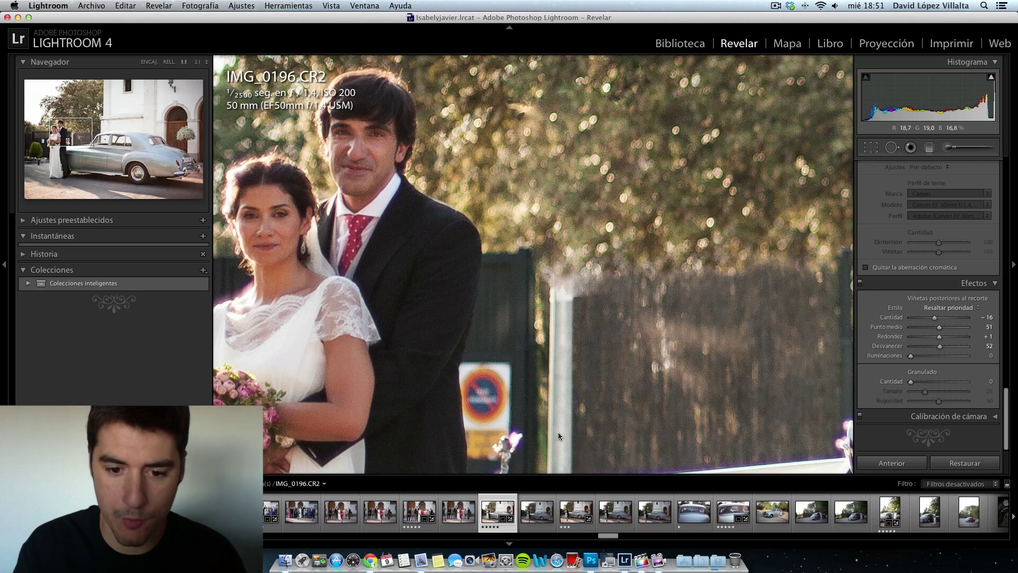
{"action": "left_click", "coordinate": [417, 293]}
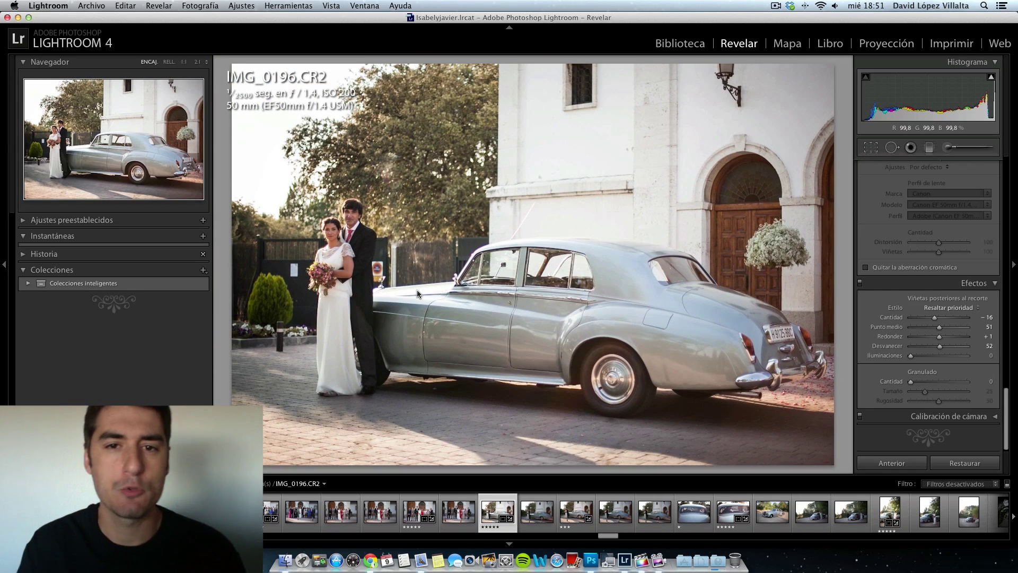
{"action": "scroll", "coordinate": [974, 289], "scroll_direction": "up", "scroll_amount": 10}
{"action": "scroll", "coordinate": [965, 290], "scroll_direction": "down", "scroll_amount": 5}
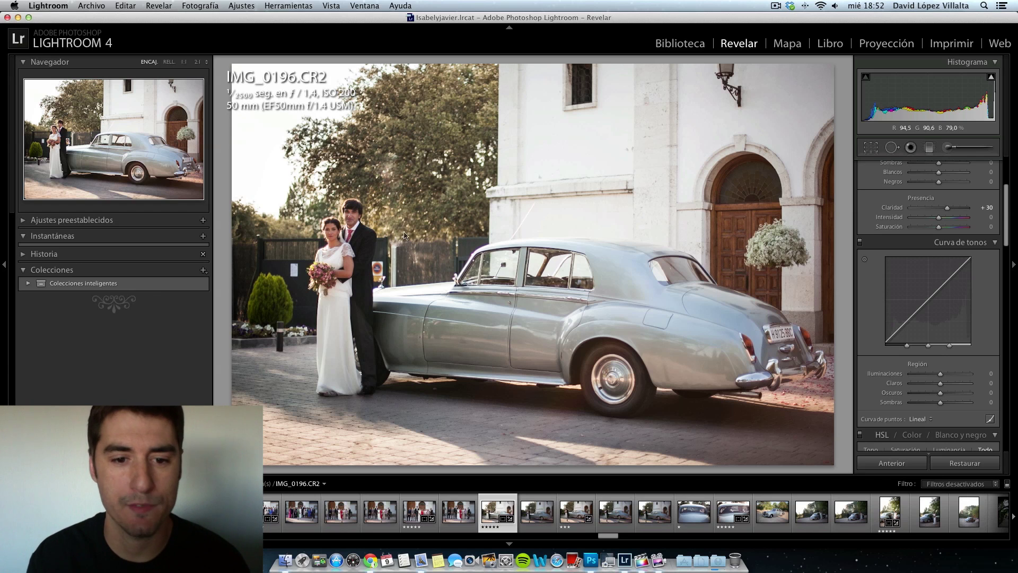
Step: Open the photo for editing in Adobe Photoshop CS5 and undo the stray fill on the image
{"action": "right_click", "coordinate": [378, 244]}
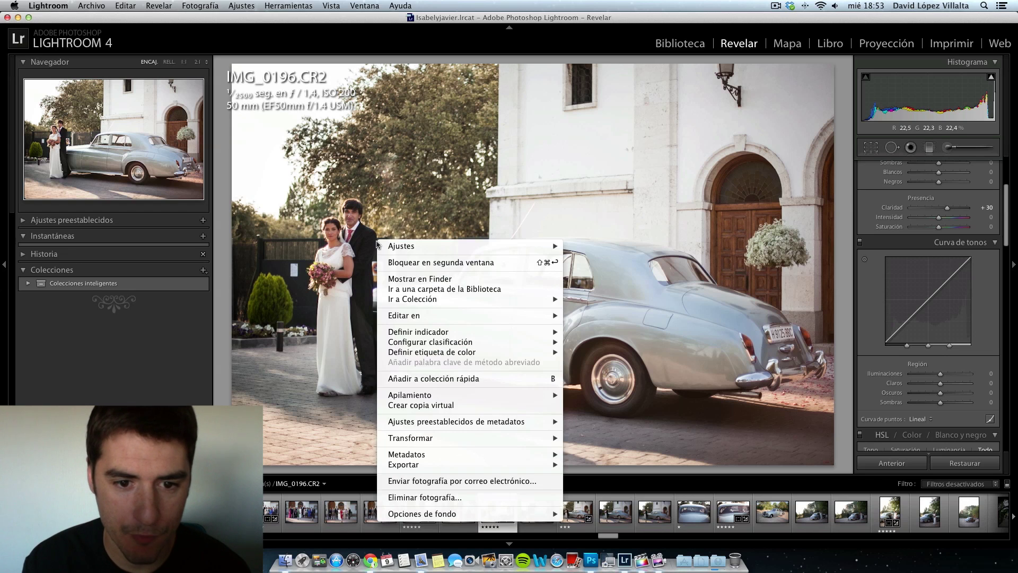
{"action": "mouse_move", "coordinate": [444, 319]}
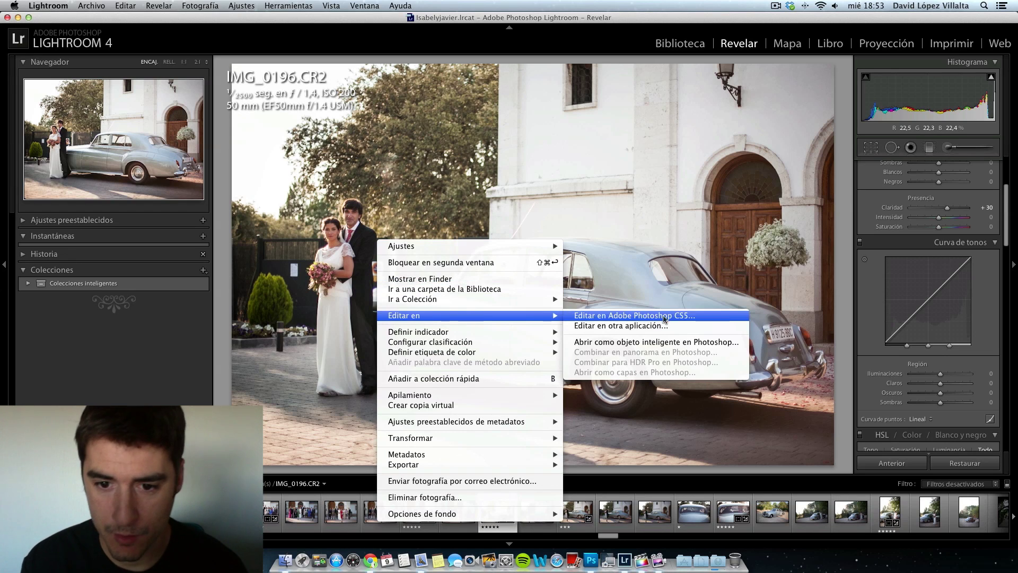
{"action": "left_click", "coordinate": [641, 316]}
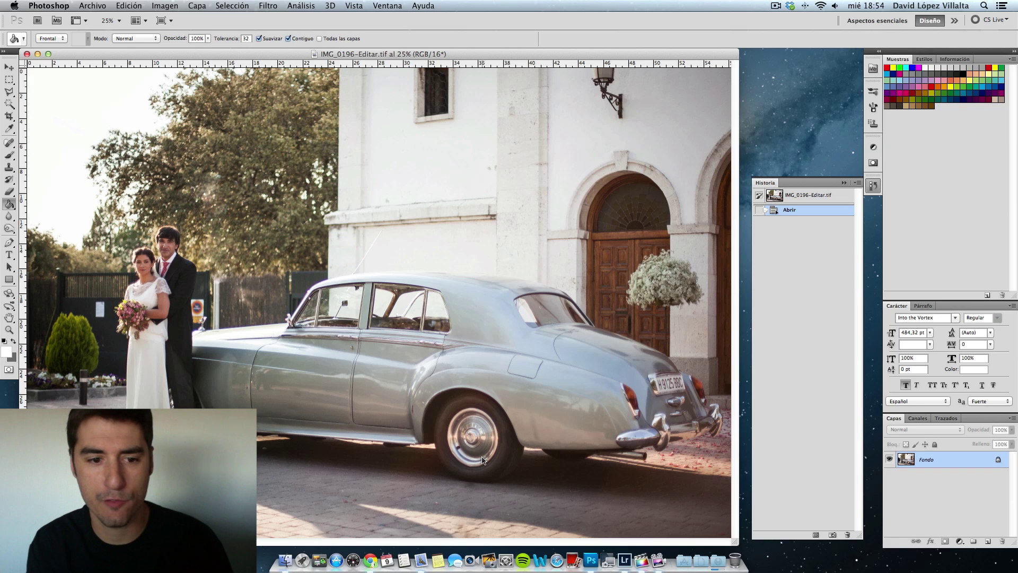
{"action": "left_click", "coordinate": [180, 319]}
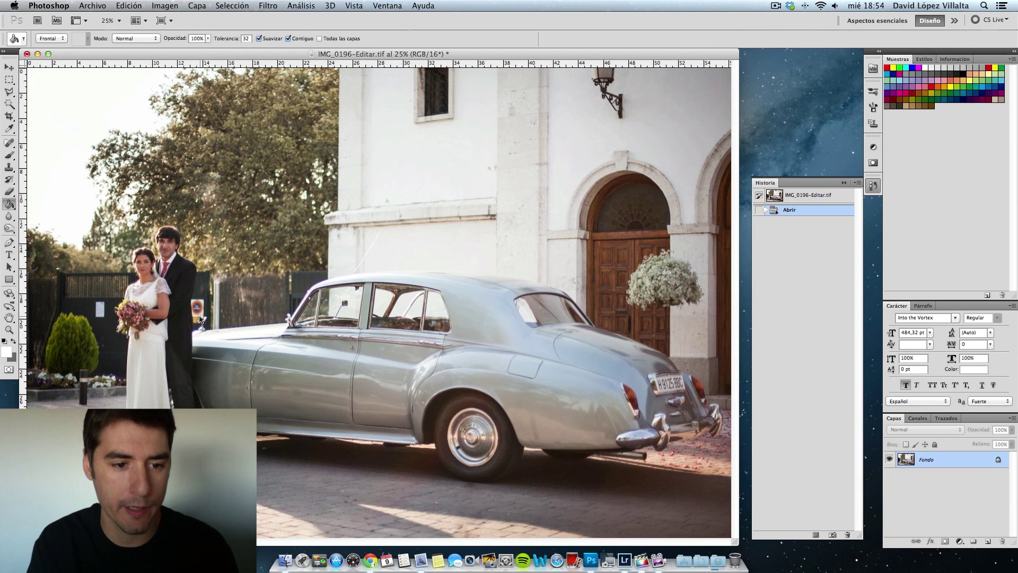
{"action": "key", "text": "super+z"}
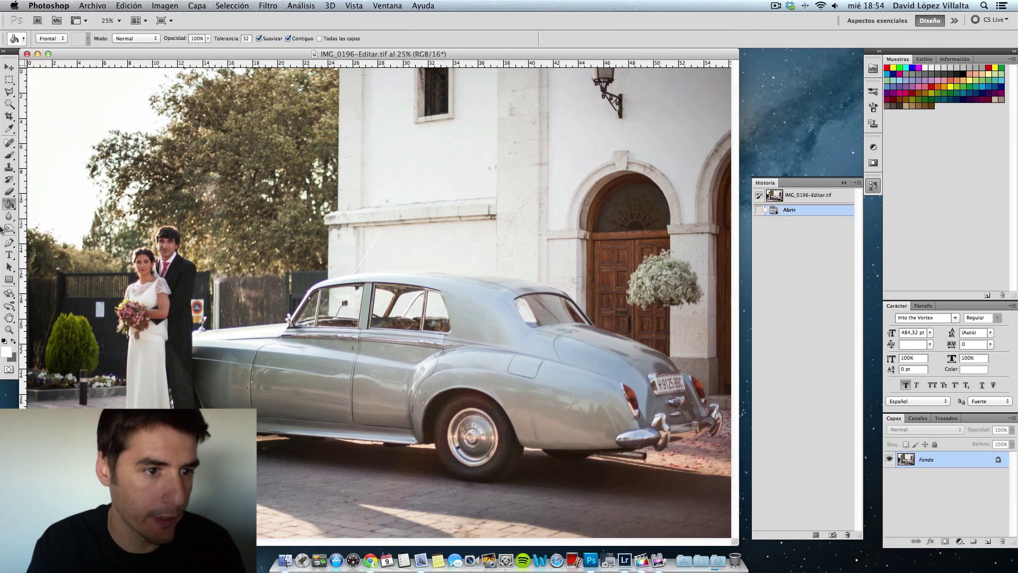
Step: Use the Clone Stamp at 100% zoom to cover most of the no-parking sign beside the groom with dark fence texture
{"action": "key", "text": "super+1"}
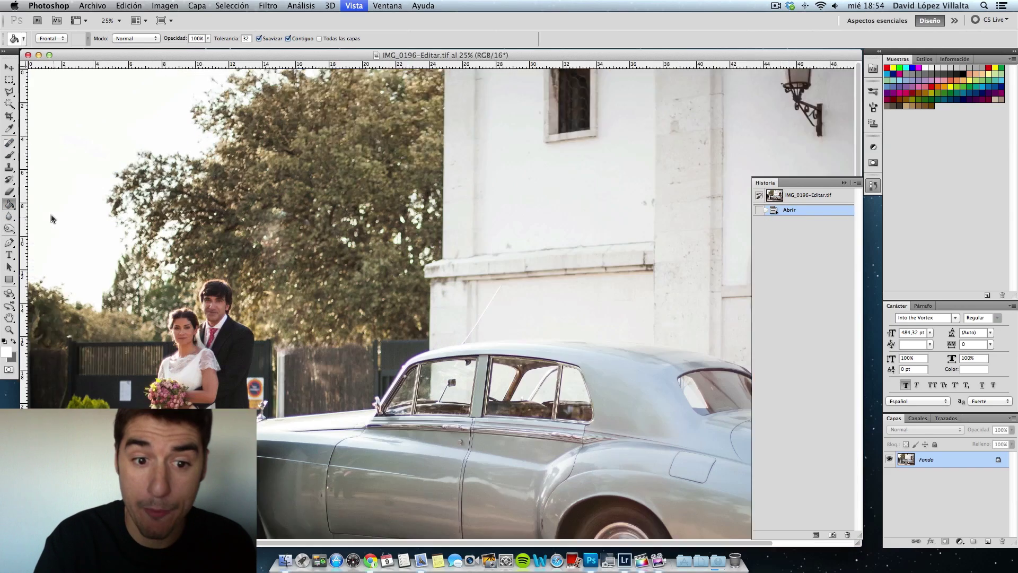
{"action": "scroll", "coordinate": [66, 216], "scroll_direction": "left", "scroll_amount": 8}
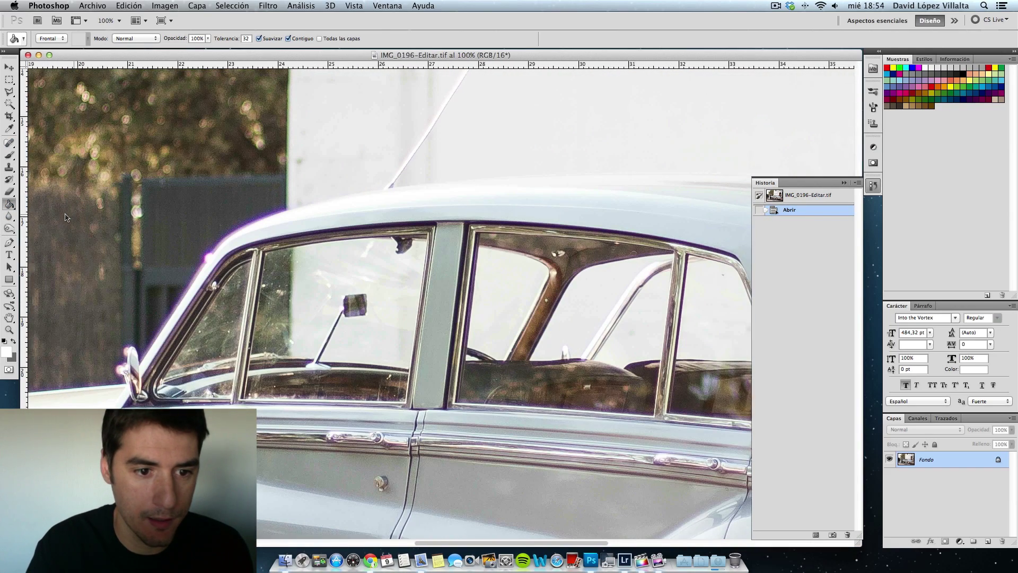
{"action": "scroll", "coordinate": [65, 216], "scroll_direction": "left", "scroll_amount": 8}
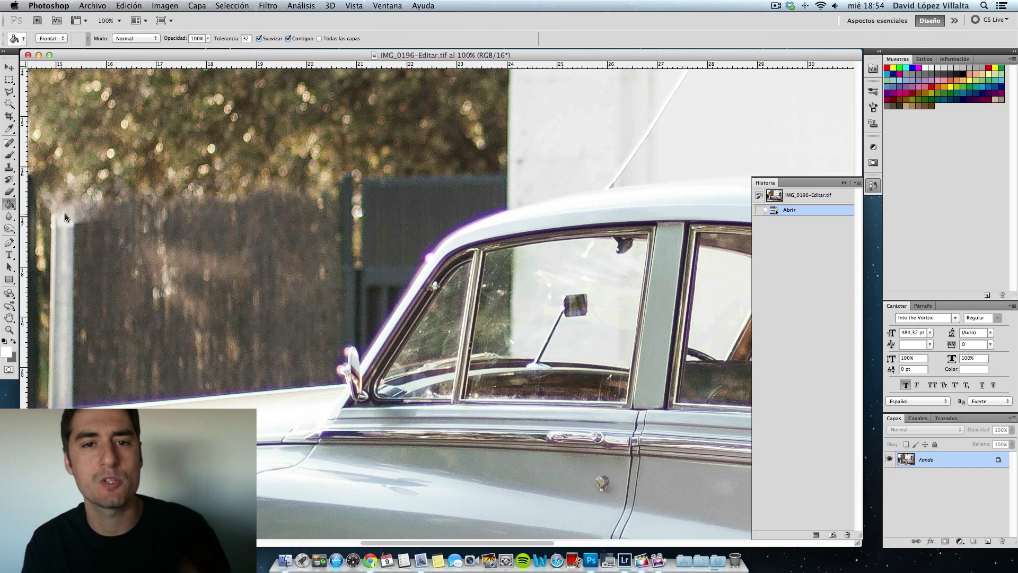
{"action": "scroll", "coordinate": [243, 255], "scroll_direction": "left", "scroll_amount": 3}
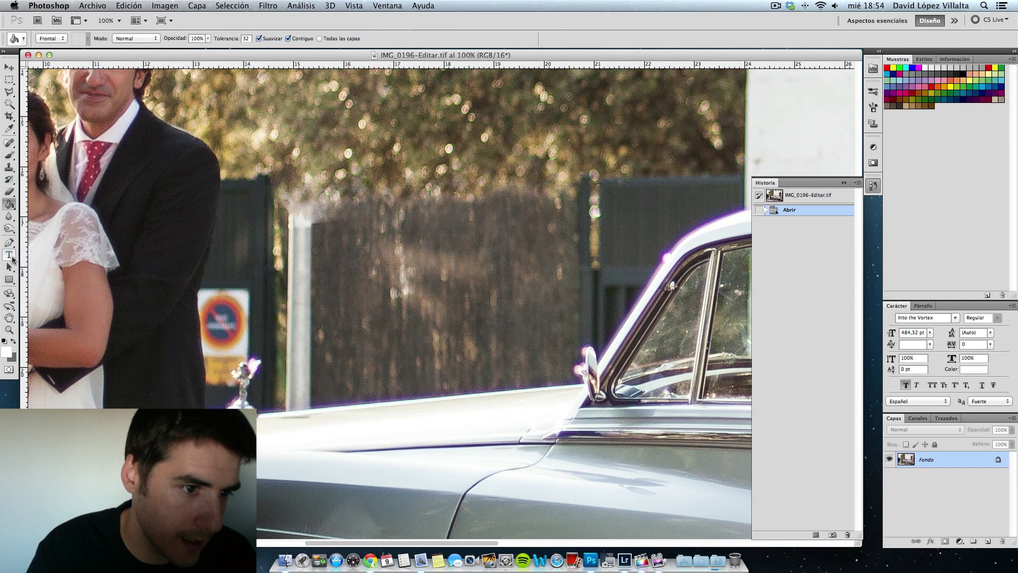
{"action": "left_click", "coordinate": [9, 167]}
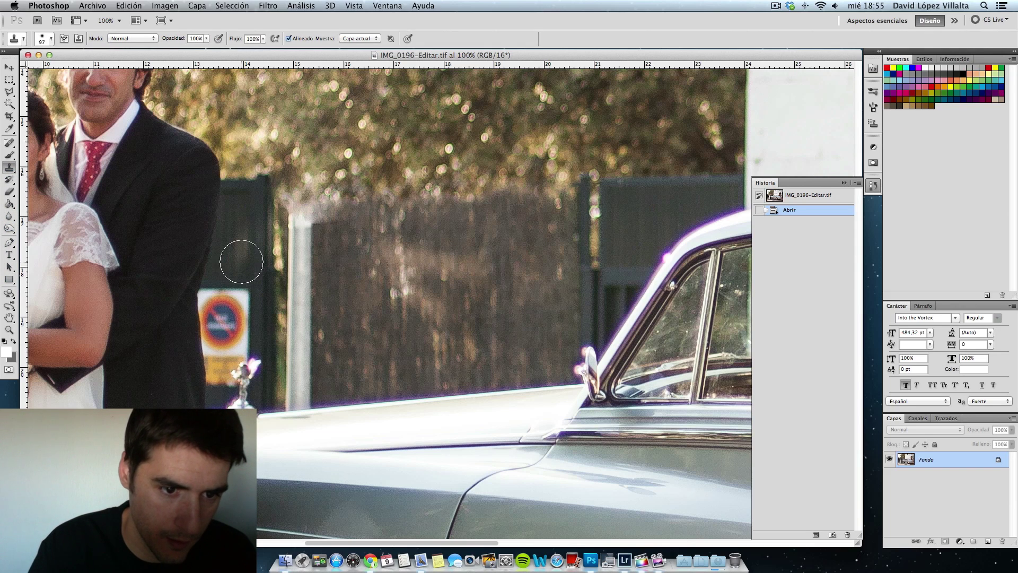
{"action": "left_click", "coordinate": [239, 245], "text": "alt"}
{"action": "left_click", "coordinate": [235, 297]}
{"action": "left_click", "coordinate": [235, 308]}
{"action": "left_click", "coordinate": [235, 317]}
{"action": "left_click", "coordinate": [237, 324]}
{"action": "left_click", "coordinate": [235, 330]}
{"action": "left_click", "coordinate": [233, 335]}
{"action": "left_click", "coordinate": [230, 342]}
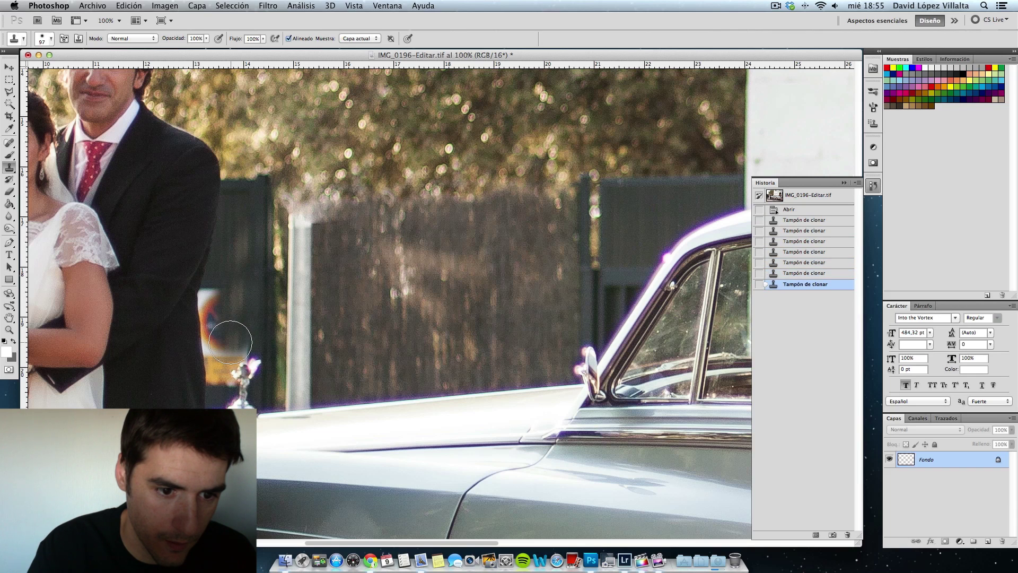
{"action": "left_click", "coordinate": [229, 317]}
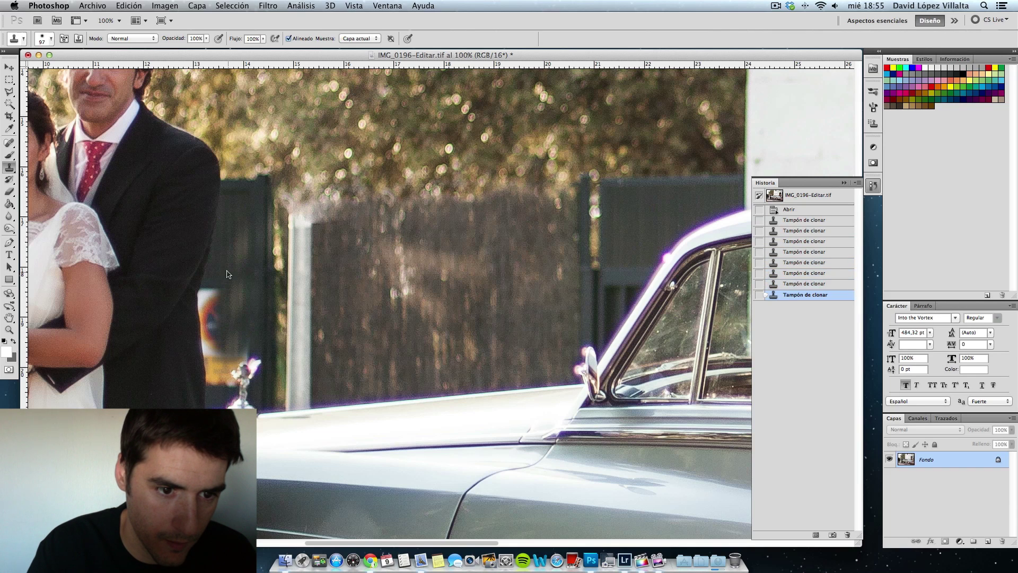
{"action": "left_click", "coordinate": [218, 301]}
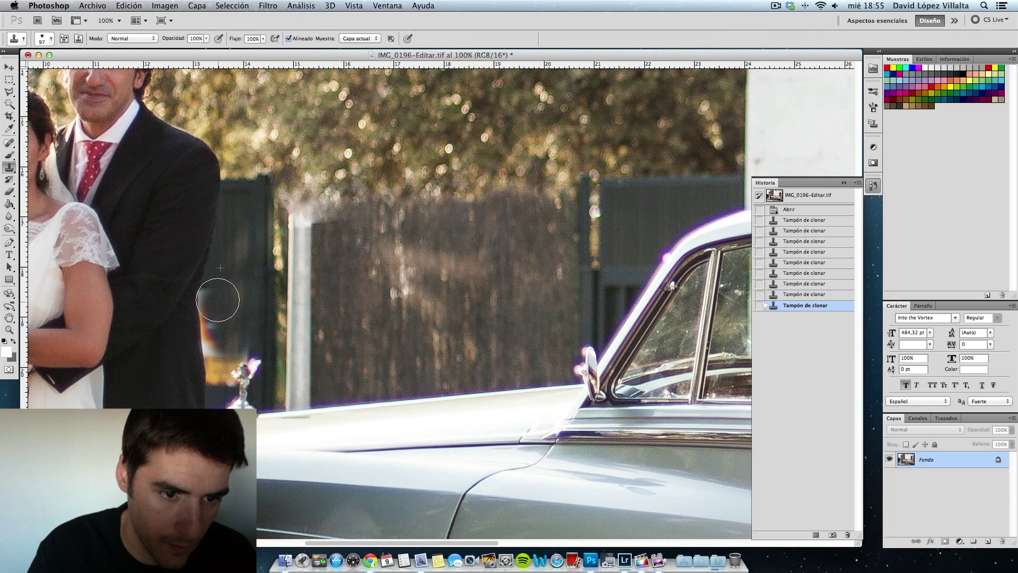
{"action": "left_click", "coordinate": [218, 299]}
{"action": "left_click", "coordinate": [221, 335]}
{"action": "left_click", "coordinate": [226, 340]}
{"action": "left_click", "coordinate": [235, 341]}
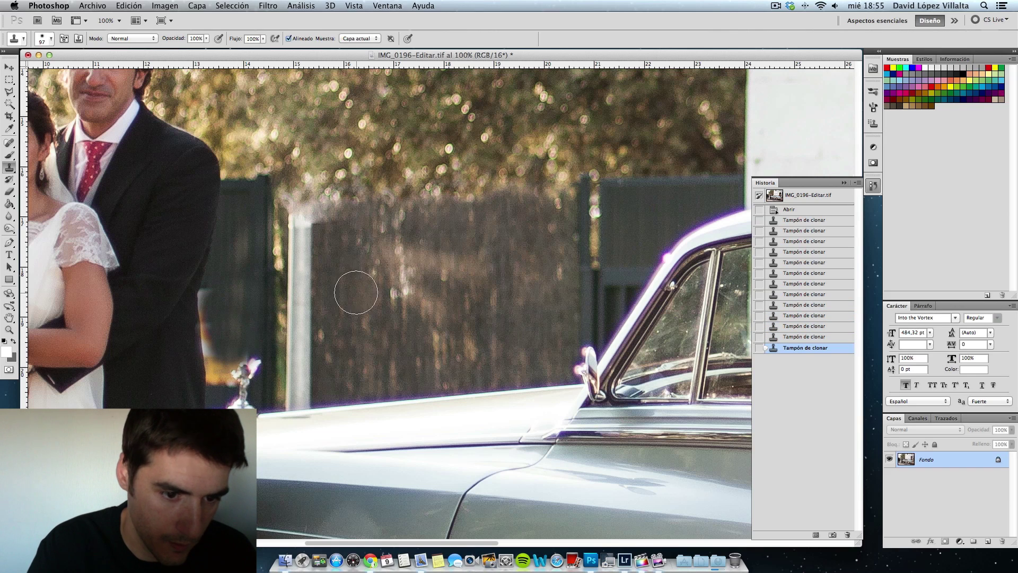
Step: Zoom to 300% on the remains of the sign and set the Clone Stamp brush size to 26 px
{"action": "key", "text": "super+plus"}
{"action": "key", "text": "super+plus"}
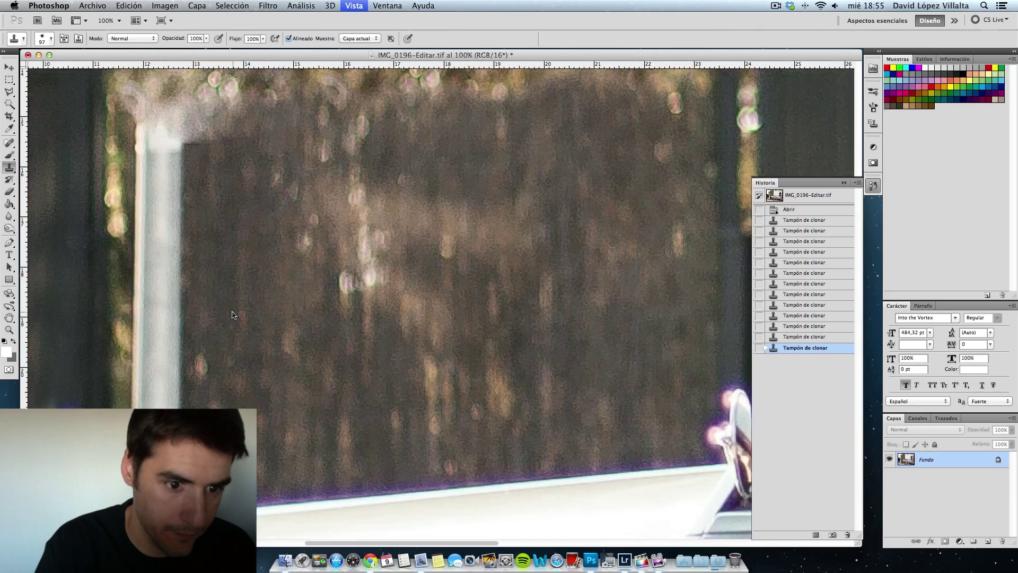
{"action": "scroll", "coordinate": [659, 416], "scroll_direction": "left", "scroll_amount": 10}
{"action": "scroll", "coordinate": [534, 425], "scroll_direction": "right", "scroll_amount": 5}
{"action": "scroll", "coordinate": [465, 275], "scroll_direction": "right", "scroll_amount": 3}
{"action": "scroll", "coordinate": [465, 276], "scroll_direction": "up", "scroll_amount": 3}
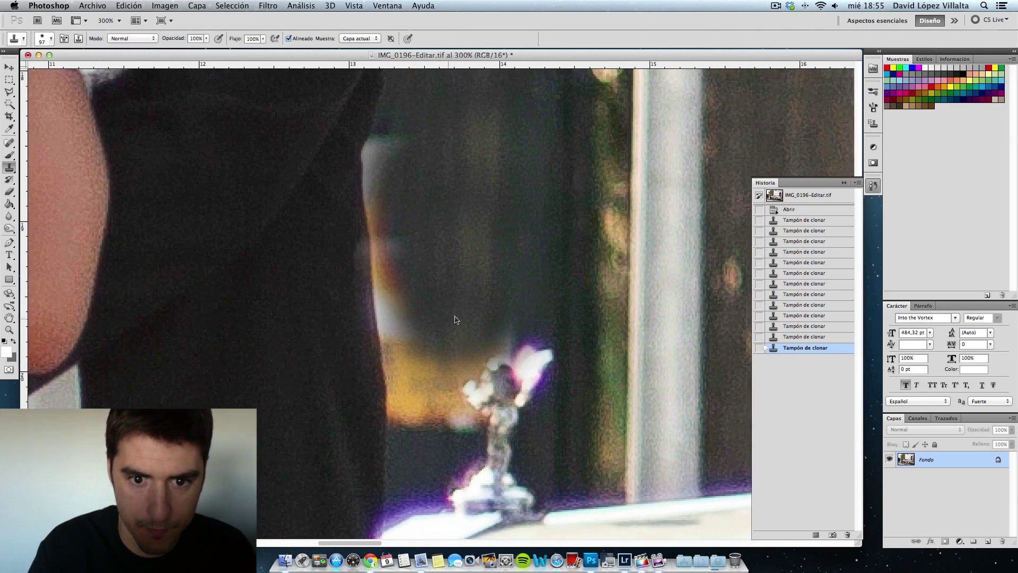
{"action": "scroll", "coordinate": [501, 225], "scroll_direction": "up", "scroll_amount": 1}
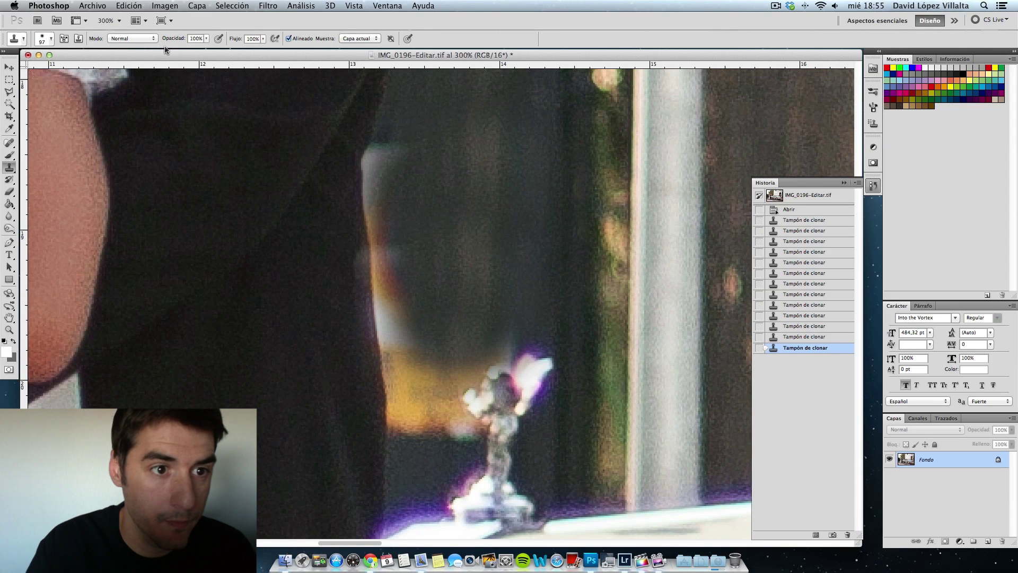
{"action": "left_click", "coordinate": [51, 42]}
{"action": "left_click_drag", "start_coordinate": [43, 66], "coordinate": [26, 65]}
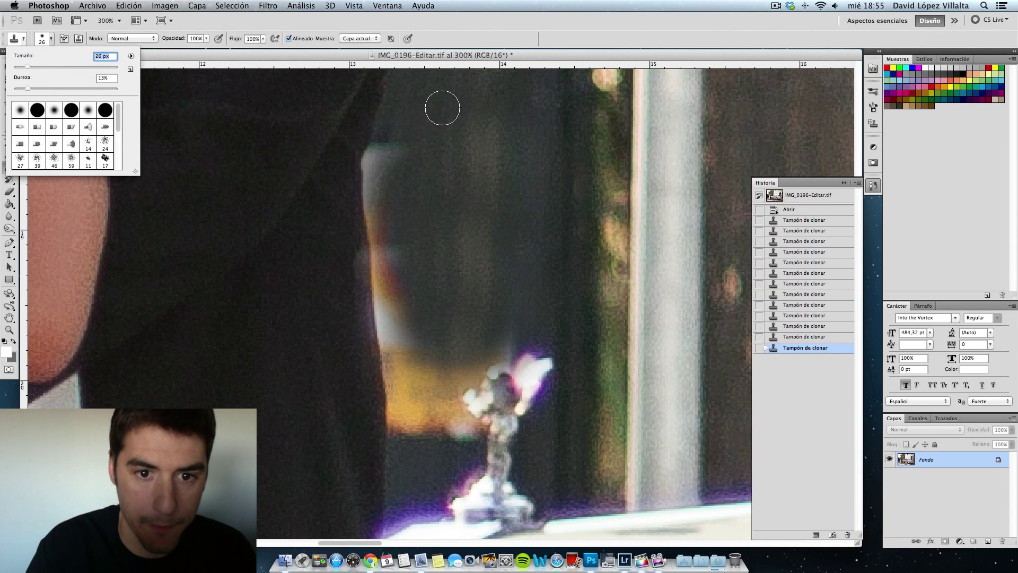
Step: Clone dark fence texture over the sign remnants along the edge of the groom's suit, down to the yellow part
{"action": "scroll", "coordinate": [433, 102], "scroll_direction": "up", "scroll_amount": 3}
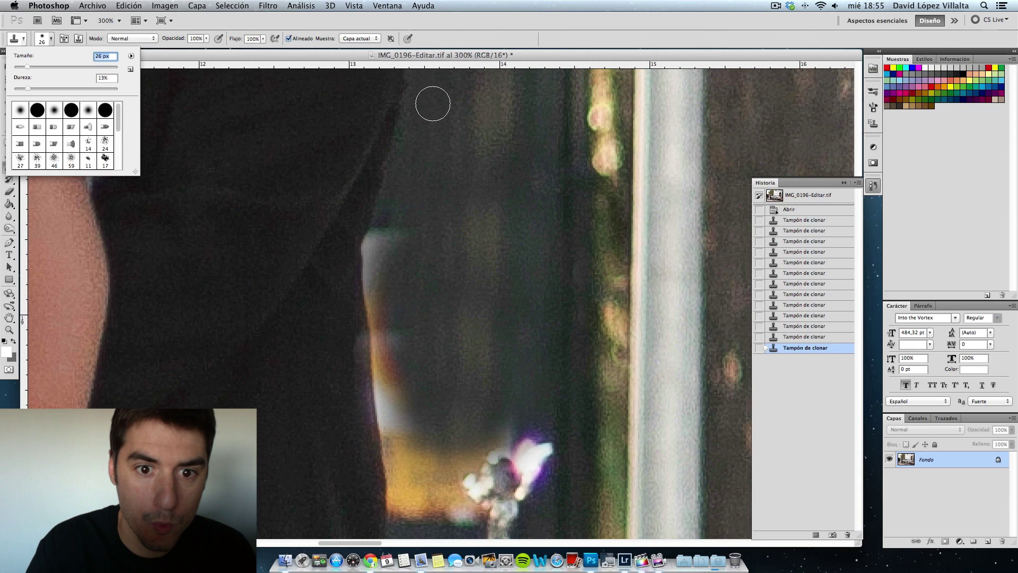
{"action": "left_click", "coordinate": [432, 147]}
{"action": "left_click", "coordinate": [386, 236]}
{"action": "left_click", "coordinate": [382, 237]}
{"action": "left_click", "coordinate": [379, 238]}
{"action": "left_click", "coordinate": [377, 241]}
{"action": "left_click", "coordinate": [377, 248]}
{"action": "left_click", "coordinate": [377, 254]}
{"action": "left_click", "coordinate": [377, 268]}
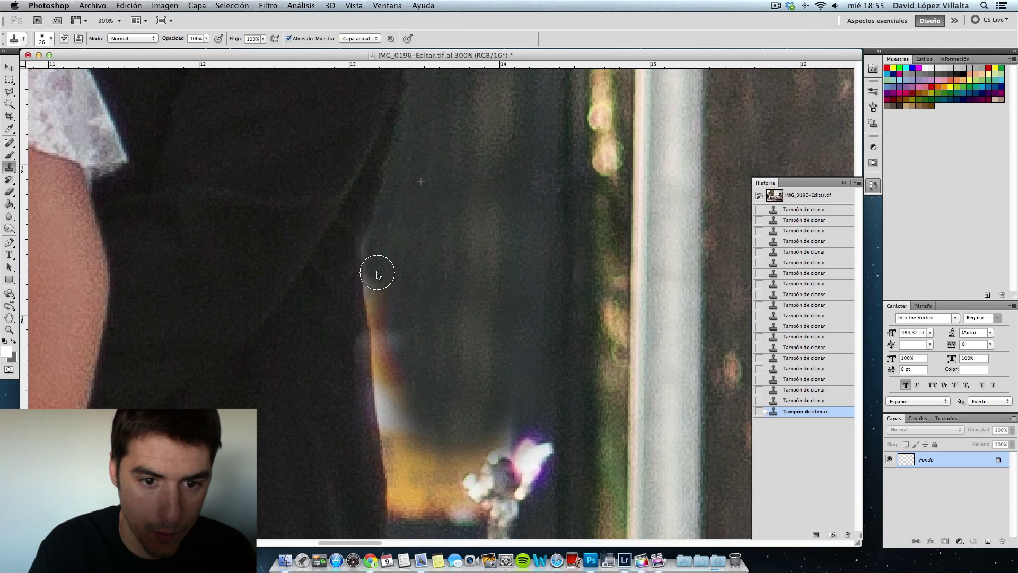
{"action": "left_click", "coordinate": [382, 311]}
{"action": "left_click", "coordinate": [389, 325]}
{"action": "left_click", "coordinate": [389, 345]}
{"action": "left_click", "coordinate": [384, 359]}
{"action": "left_click", "coordinate": [385, 360]}
{"action": "left_click", "coordinate": [386, 373]}
{"action": "left_click", "coordinate": [391, 381]}
{"action": "left_click", "coordinate": [390, 396]}
{"action": "left_click", "coordinate": [395, 390]}
{"action": "left_click", "coordinate": [390, 411]}
{"action": "left_click", "coordinate": [396, 422]}
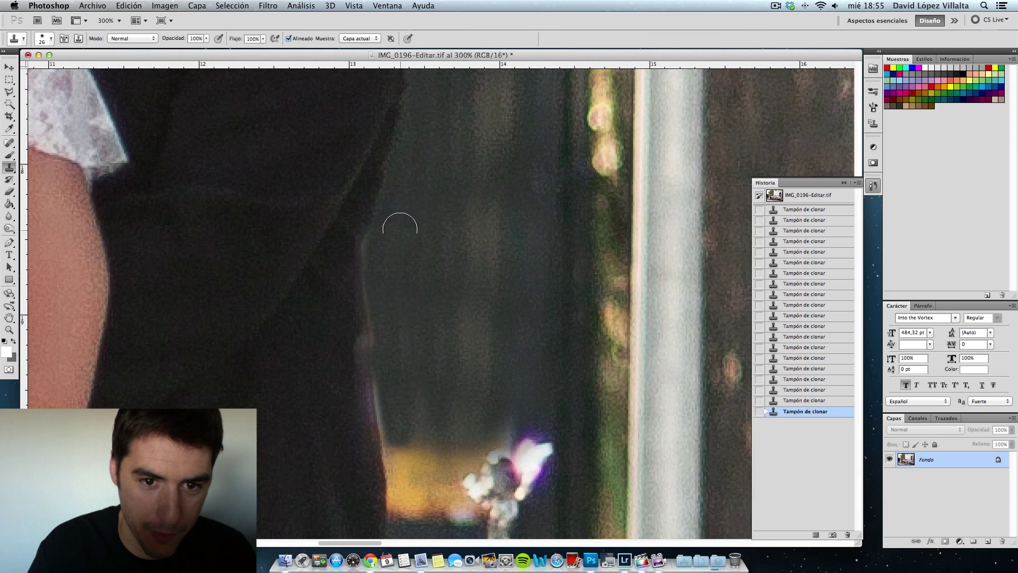
Step: Clone fence texture over the sign's yellow lower part beside the car's hood ornament and undo the last stroke
{"action": "left_click", "coordinate": [401, 471]}
{"action": "mouse_move", "coordinate": [401, 471]}
{"action": "left_mouse_down"}
{"action": "mouse_move", "coordinate": [416, 514]}
{"action": "mouse_move", "coordinate": [416, 466]}
{"action": "mouse_move", "coordinate": [436, 439]}
{"action": "mouse_move", "coordinate": [424, 482]}
{"action": "mouse_move", "coordinate": [434, 448]}
{"action": "left_mouse_up"}
{"action": "mouse_move", "coordinate": [439, 486]}
{"action": "left_mouse_down"}
{"action": "mouse_move", "coordinate": [450, 462]}
{"action": "mouse_move", "coordinate": [455, 501]}
{"action": "mouse_move", "coordinate": [468, 512]}
{"action": "mouse_move", "coordinate": [447, 465]}
{"action": "mouse_move", "coordinate": [464, 467]}
{"action": "mouse_move", "coordinate": [471, 448]}
{"action": "mouse_move", "coordinate": [474, 459]}
{"action": "mouse_move", "coordinate": [479, 442]}
{"action": "mouse_move", "coordinate": [500, 438]}
{"action": "left_mouse_up"}
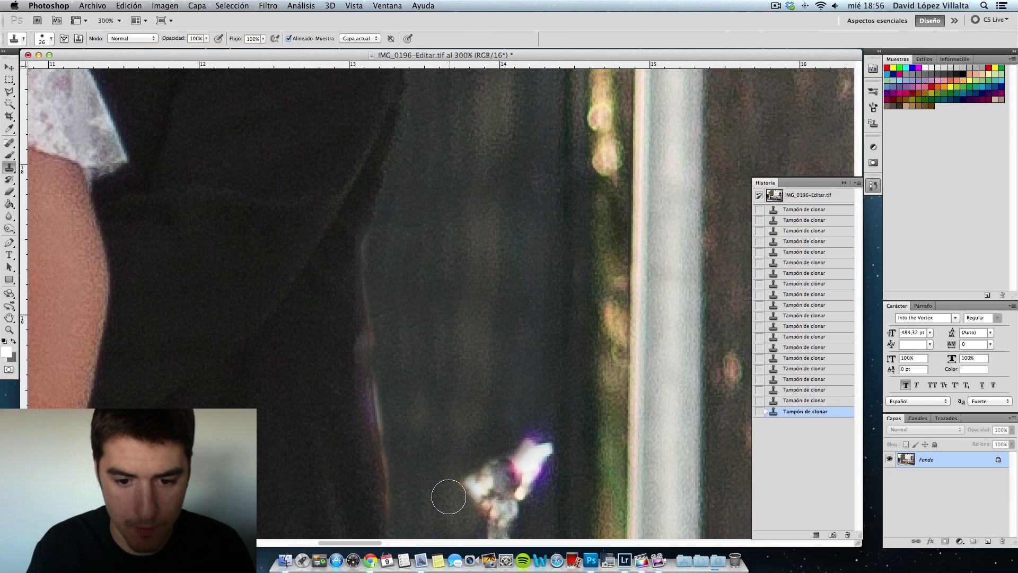
{"action": "mouse_move", "coordinate": [464, 470]}
{"action": "left_mouse_down"}
{"action": "mouse_move", "coordinate": [505, 387]}
{"action": "mouse_move", "coordinate": [476, 324]}
{"action": "left_mouse_up"}
{"action": "key", "text": "super+z"}
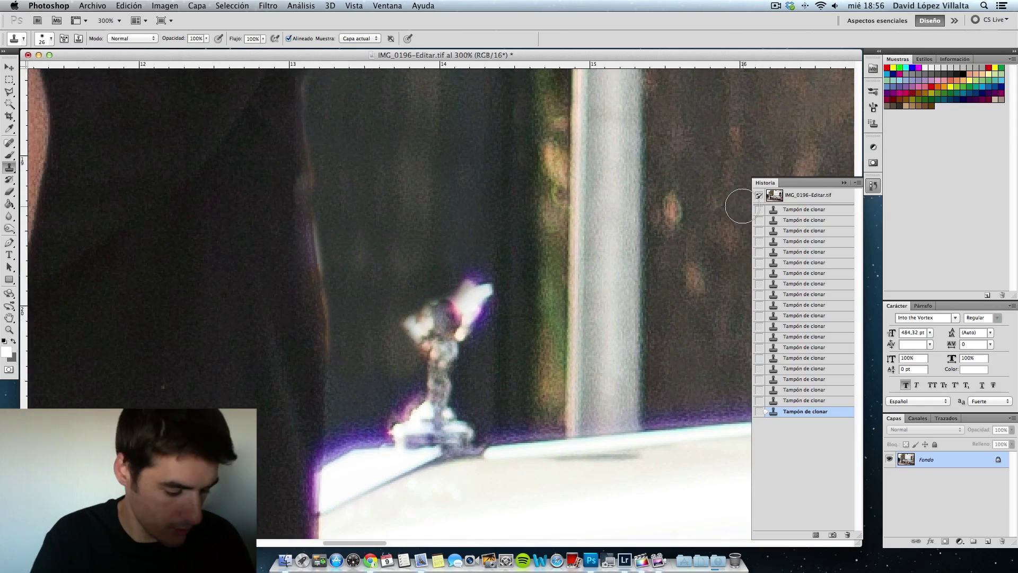
Step: View the whole retouched photo, save IMG_0196-Editar.tif and close it
{"action": "key", "text": "super+minus"}
{"action": "key", "text": "super+minus"}
{"action": "key", "text": "super+minus"}
{"action": "key", "text": "super+minus"}
{"action": "key", "text": "super+minus"}
{"action": "key", "text": "super+minus"}
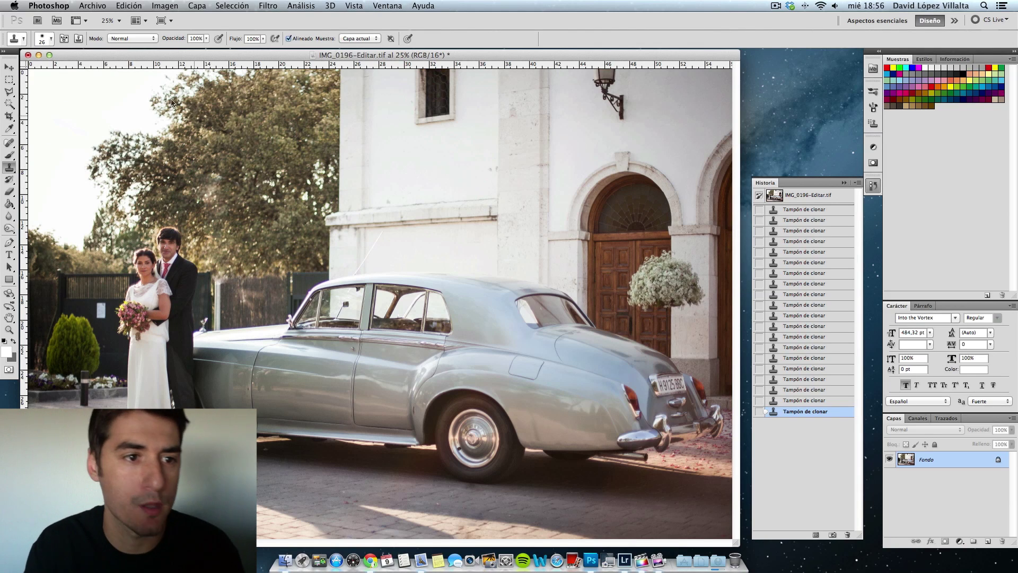
{"action": "left_click", "coordinate": [98, 7]}
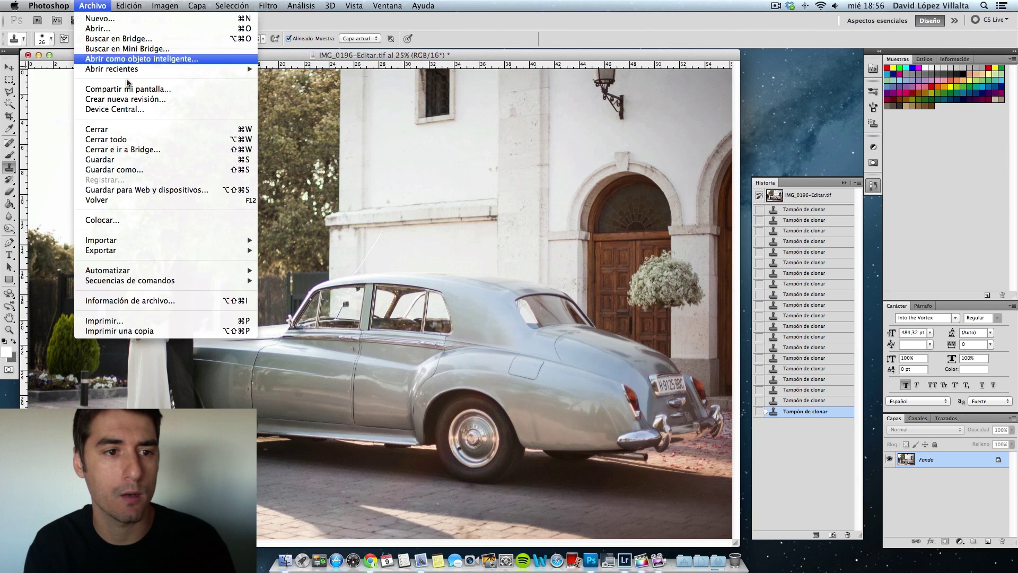
{"action": "left_click", "coordinate": [128, 164]}
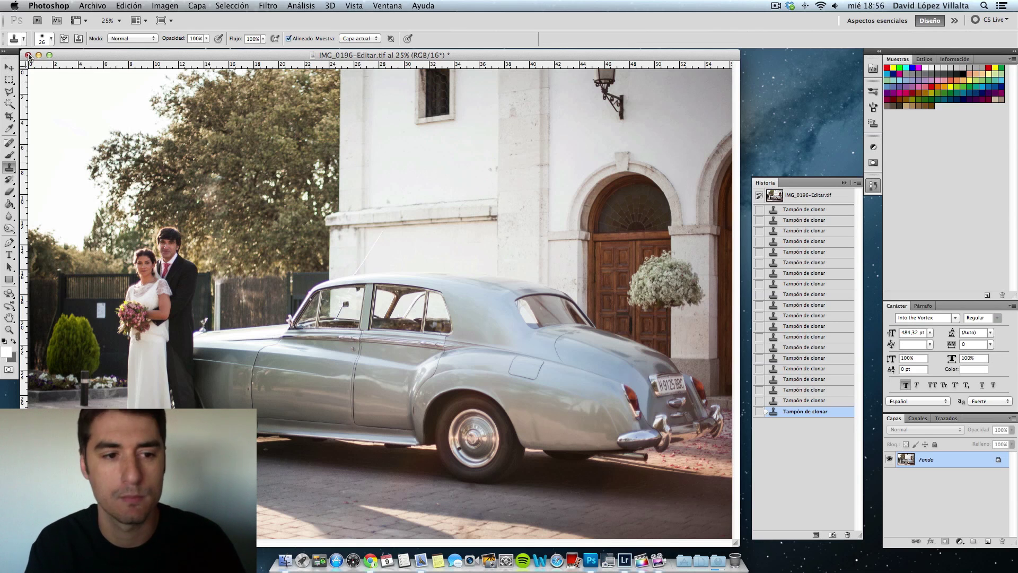
{"action": "key", "text": "super+s"}
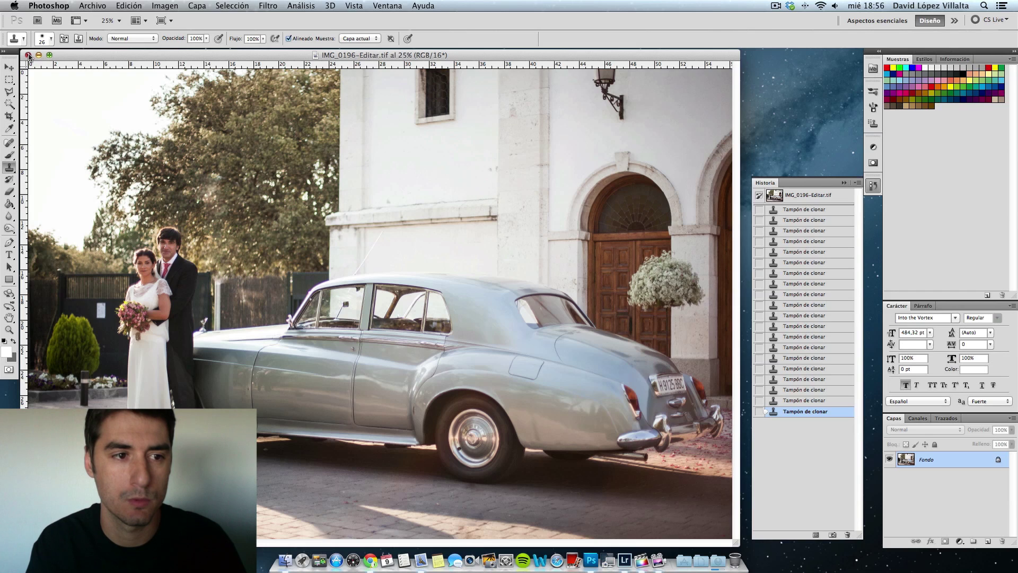
{"action": "left_click", "coordinate": [29, 55]}
Step: Quit Photoshop and switch back to Lightroom
{"action": "left_click", "coordinate": [48, 5]}
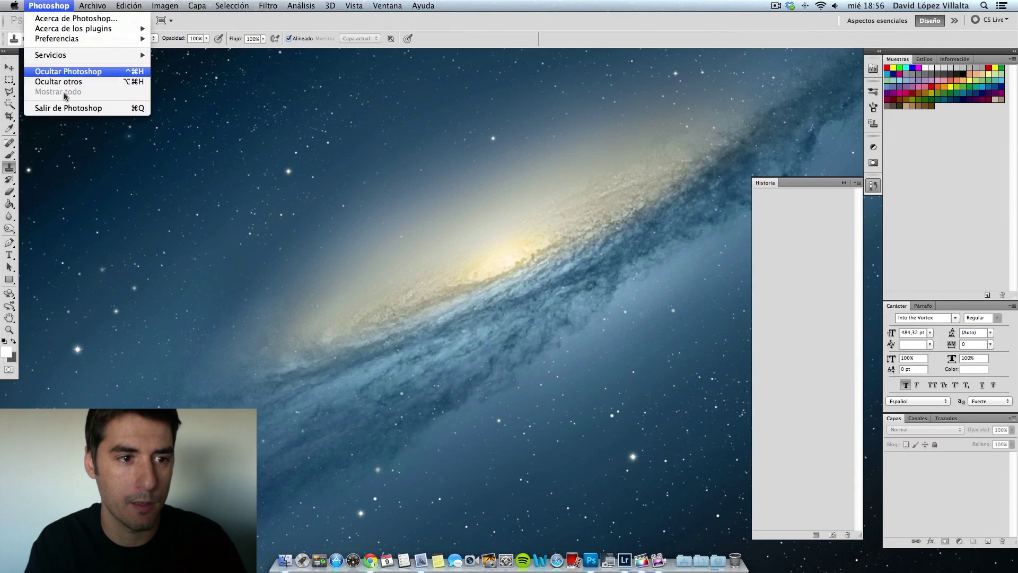
{"action": "left_click", "coordinate": [61, 109]}
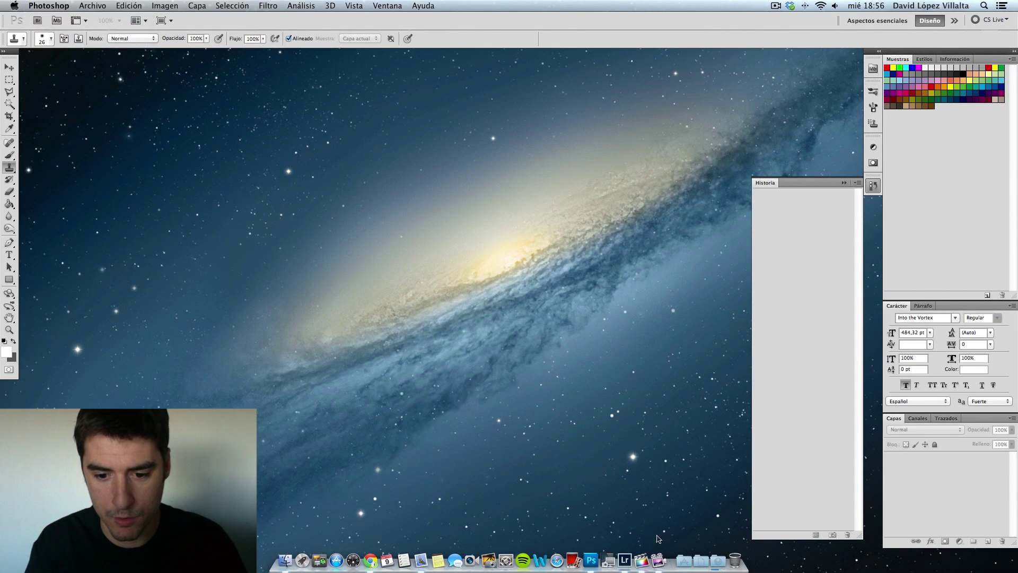
{"action": "left_click", "coordinate": [627, 546]}
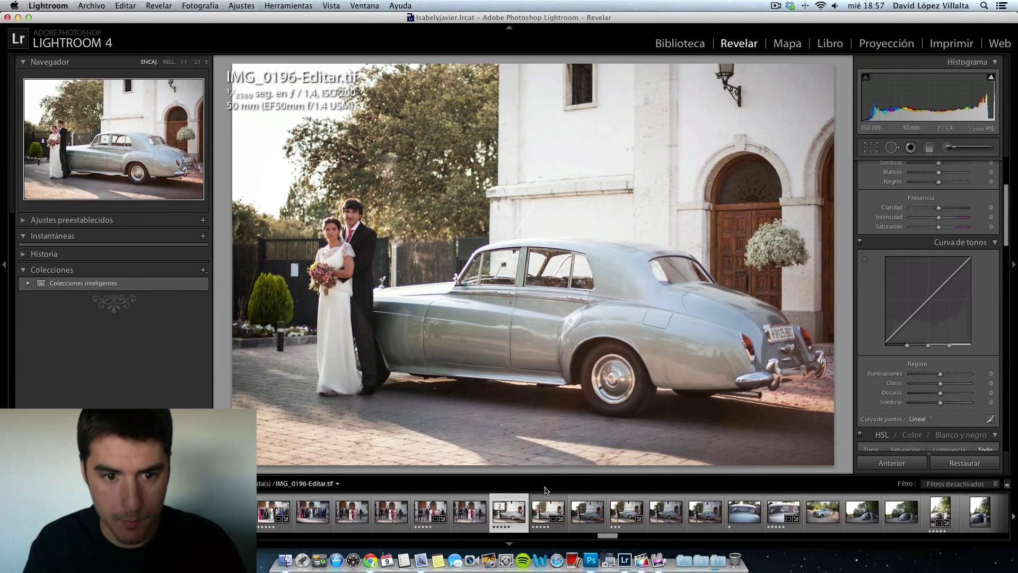
Step: Inspect the cloned fence area of IMG_0196-Editar.tif at close zoom, return to the full view and compare it with the original IMG_0196.CR2
{"action": "left_click", "coordinate": [381, 265]}
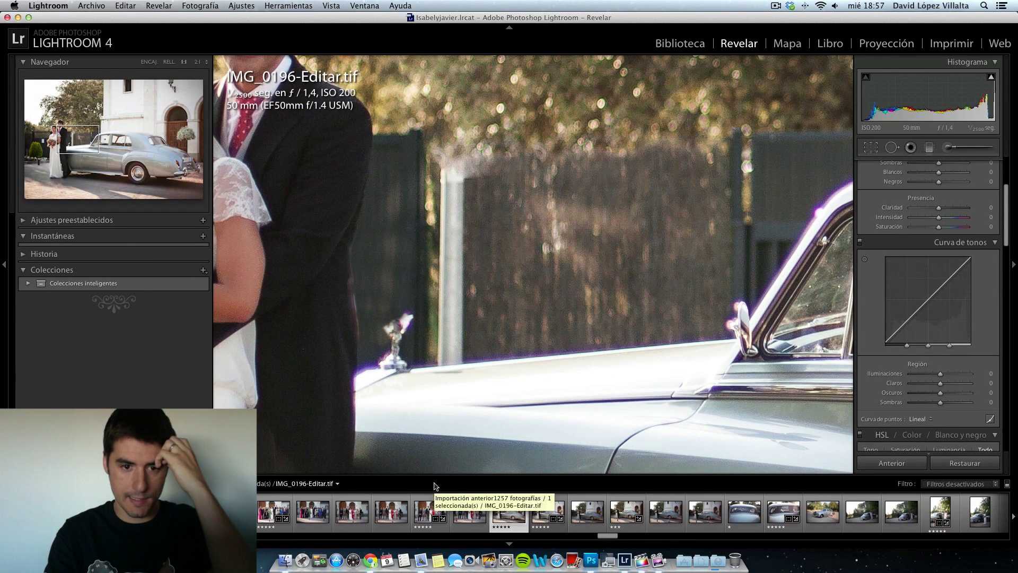
{"action": "left_click", "coordinate": [482, 363]}
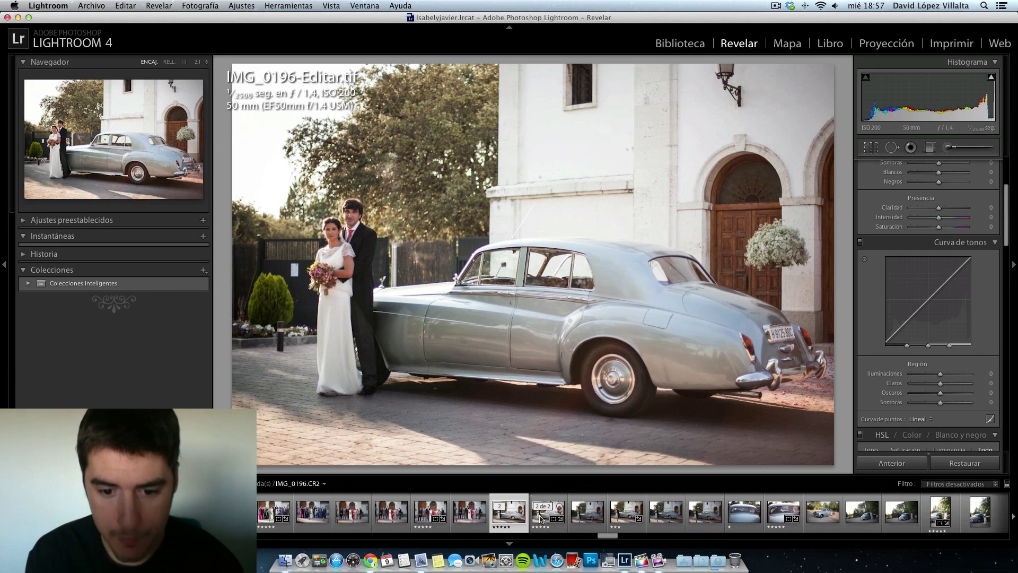
{"action": "left_click", "coordinate": [541, 518]}
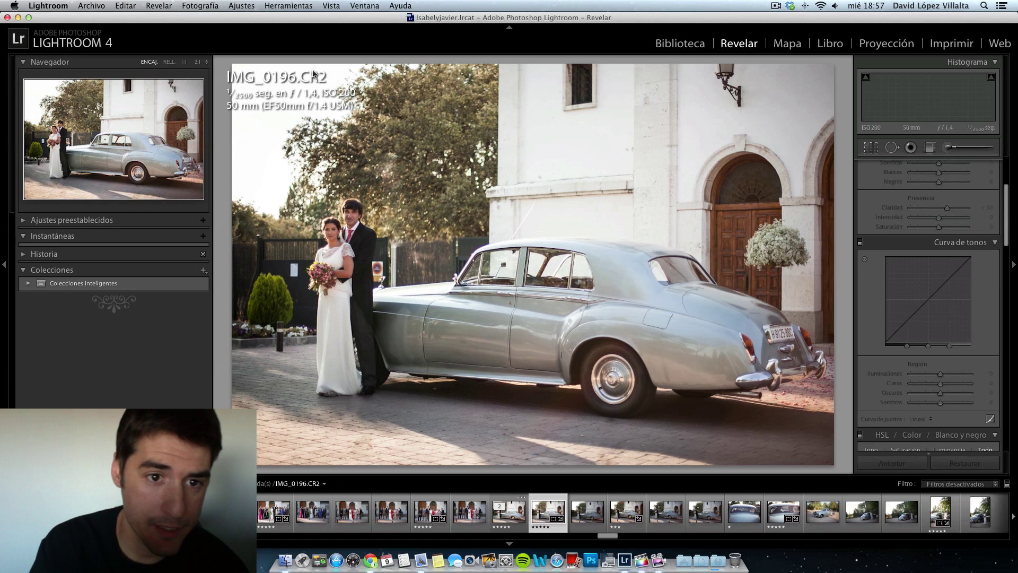
Step: Delete IMG_0196-Editar.tif permanently from the disk and select the original IMG_0196.CR2
{"action": "left_click", "coordinate": [507, 512]}
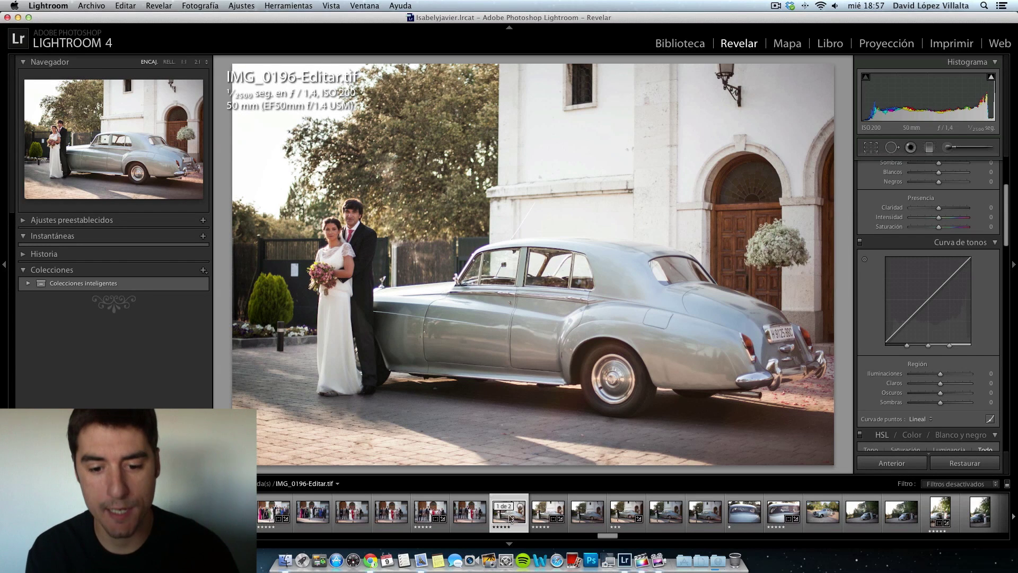
{"action": "right_click", "coordinate": [510, 518]}
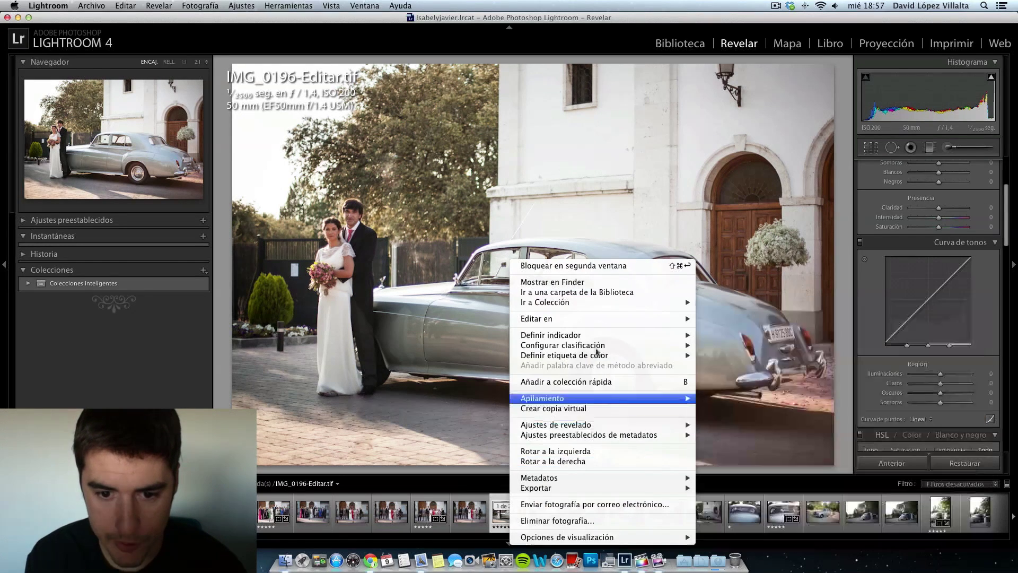
{"action": "mouse_move", "coordinate": [574, 539]}
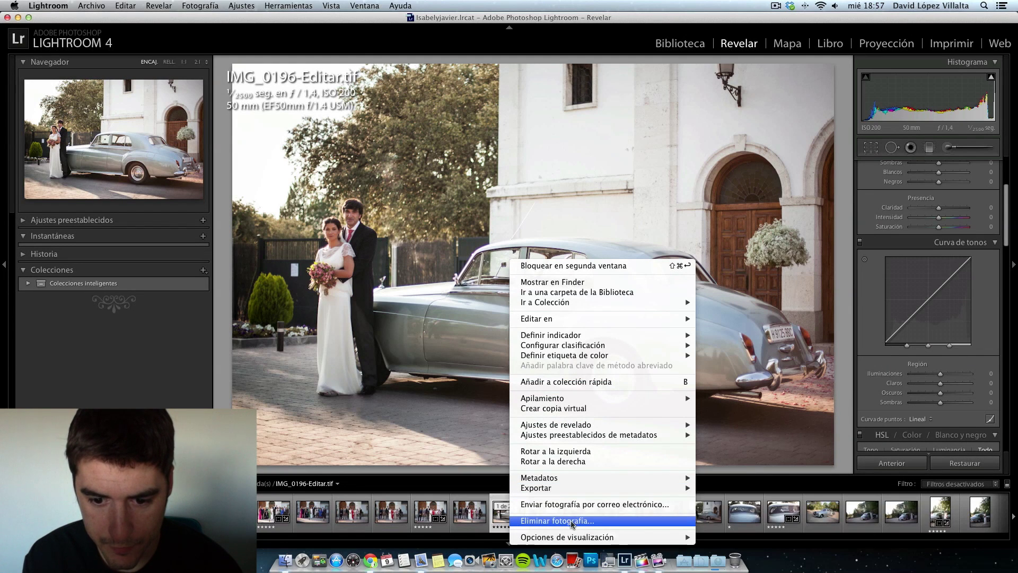
{"action": "left_click", "coordinate": [573, 522]}
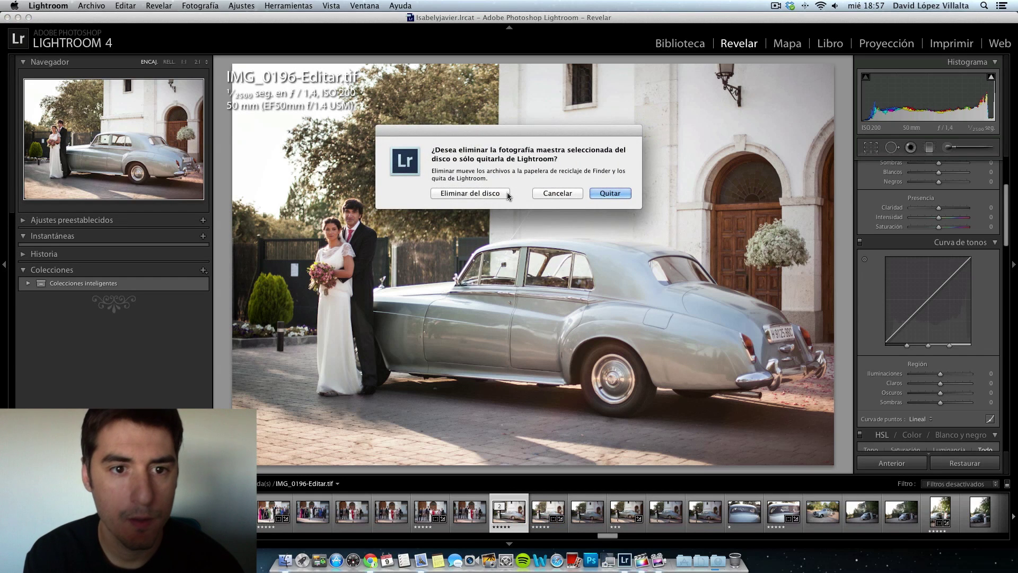
{"action": "left_click", "coordinate": [475, 198]}
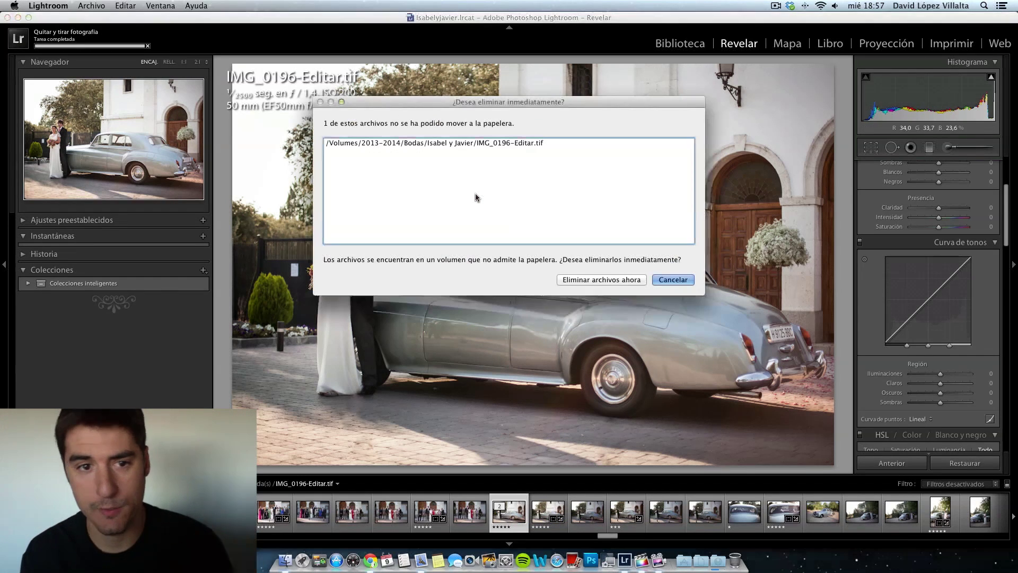
{"action": "left_click", "coordinate": [602, 280]}
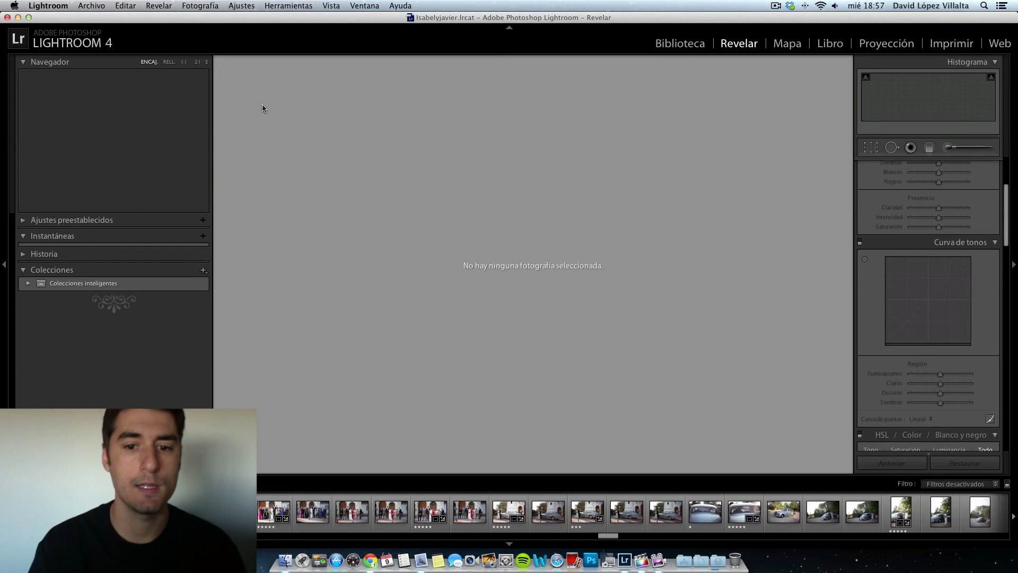
{"action": "left_click", "coordinate": [509, 512]}
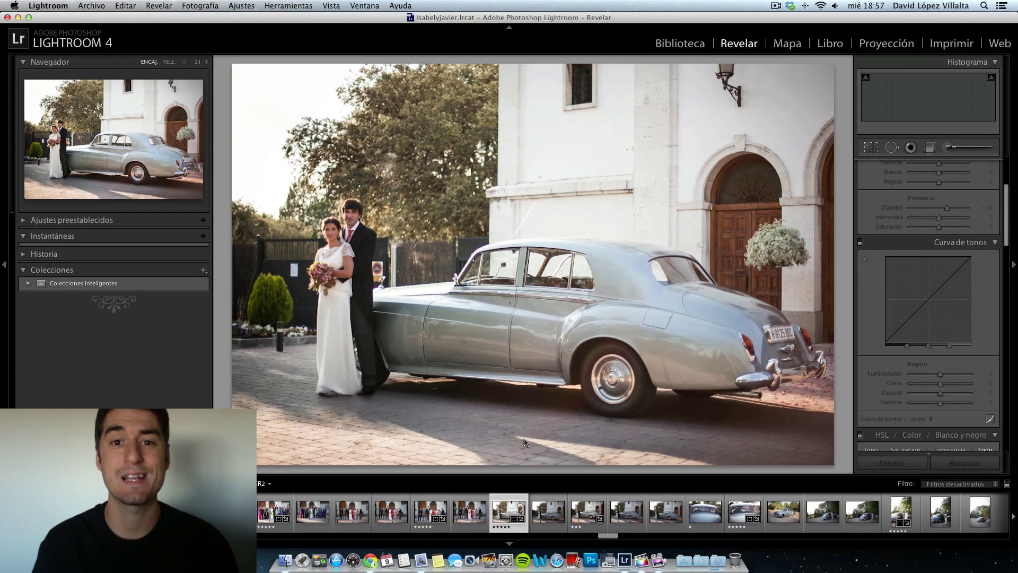